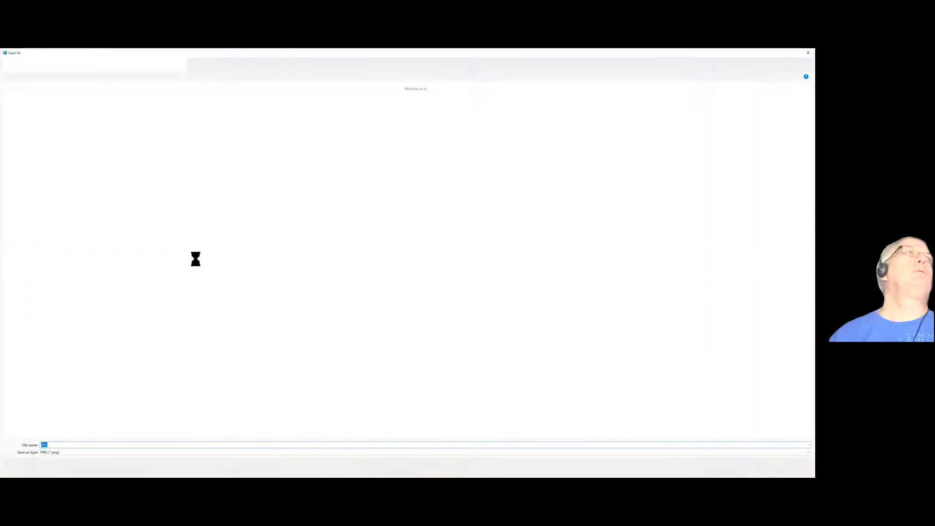
- Save the print info image as a PNG named "PrintInfo Poster" in the 003_HowTo Print a Poster folder, and minimize the image editor
text(Print)
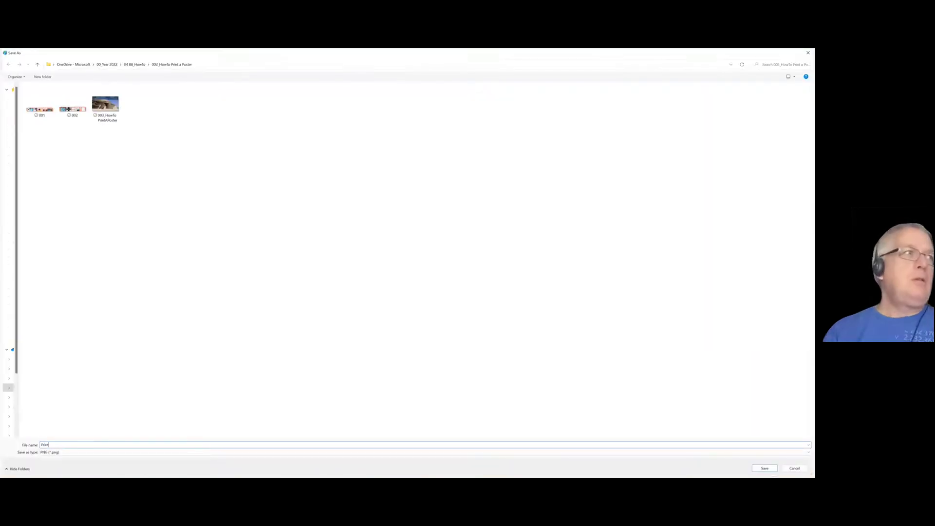
text(INfo)
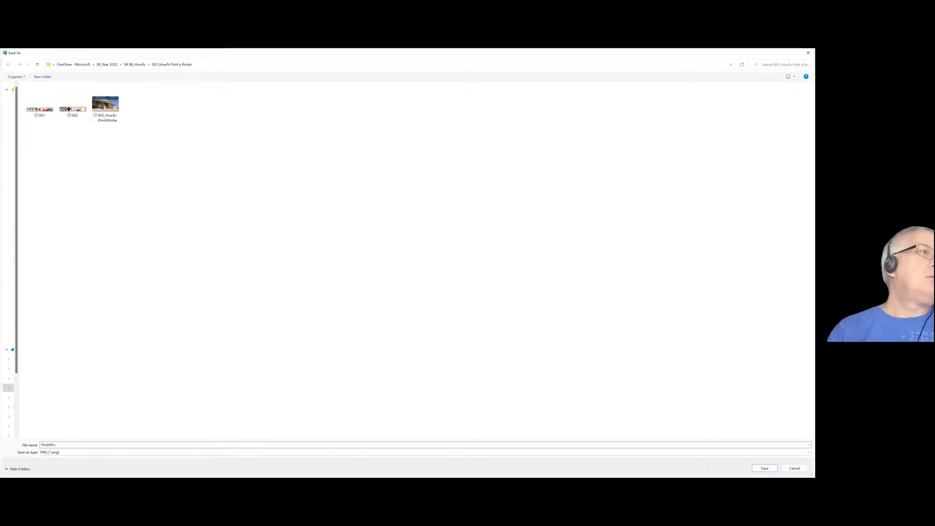
text( Po)
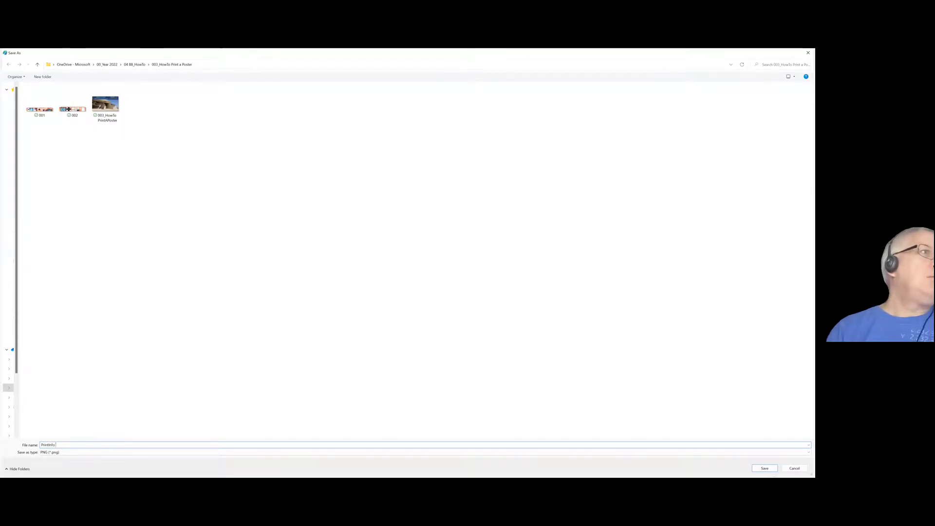
text(ster)
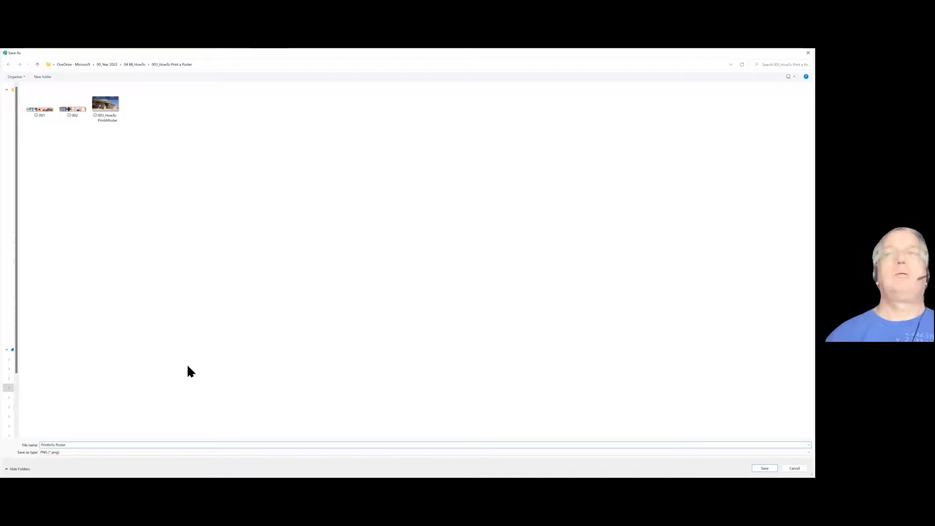
click(767, 470)
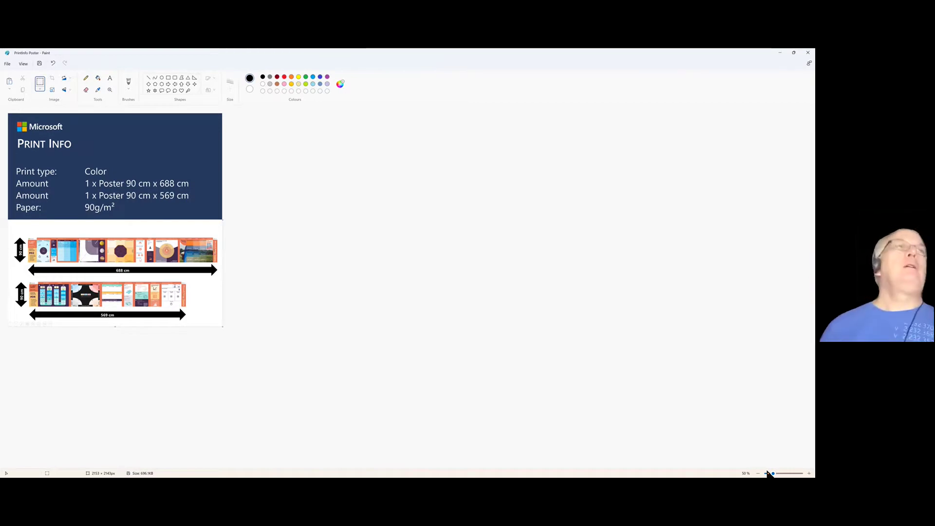
click(779, 52)
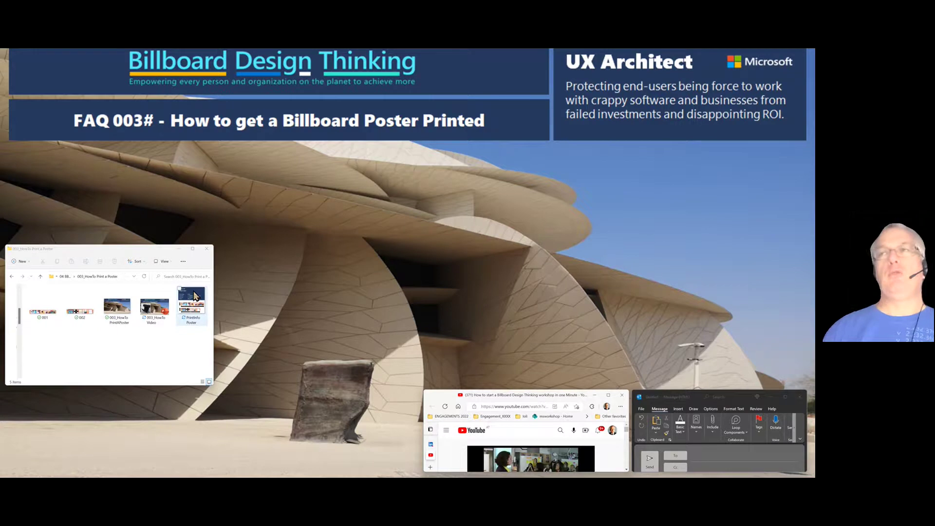
- Switch to the blank Outlook message, maximize it and start the body above the signature with the greeting "Hi"
click(784, 397)
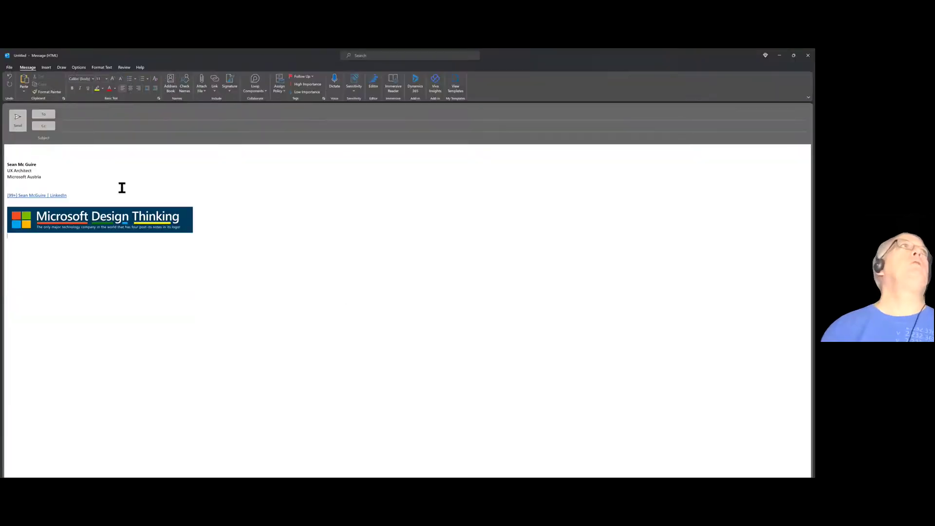
click(89, 136)
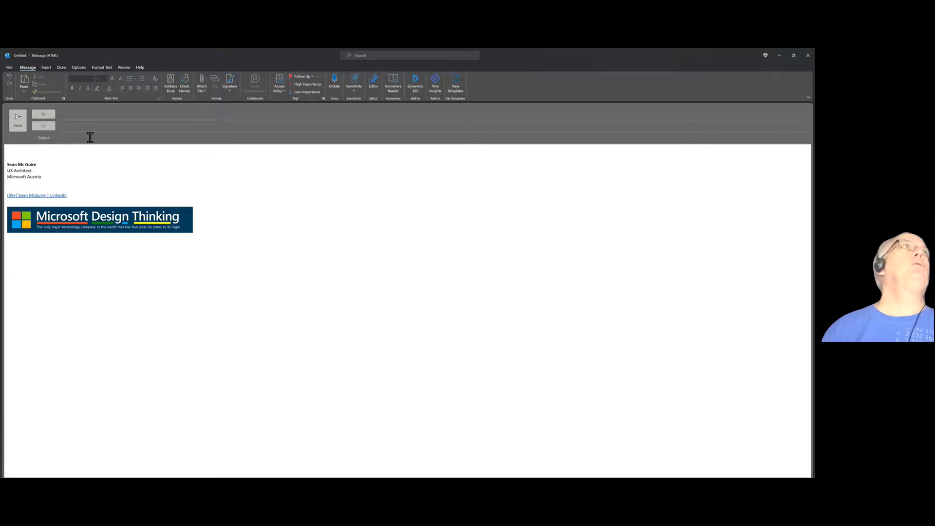
click(48, 155)
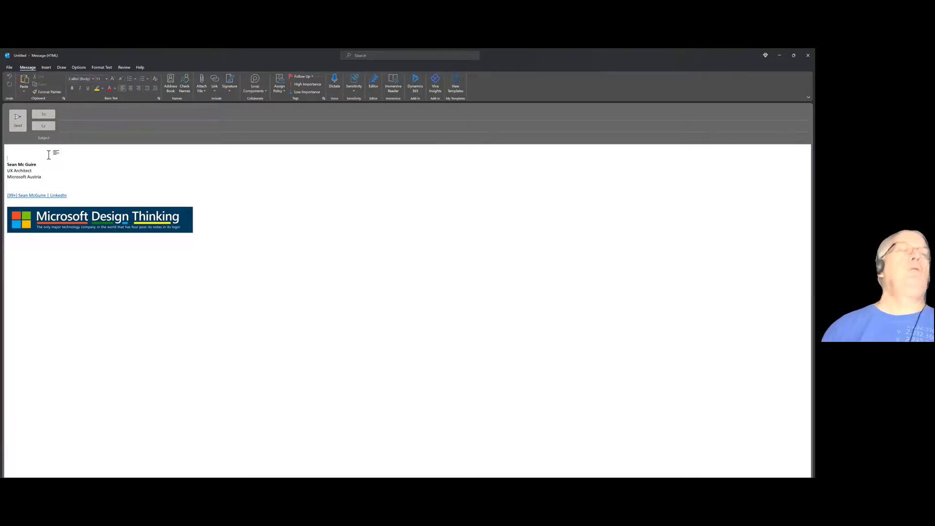
key(Return)
key(Return)
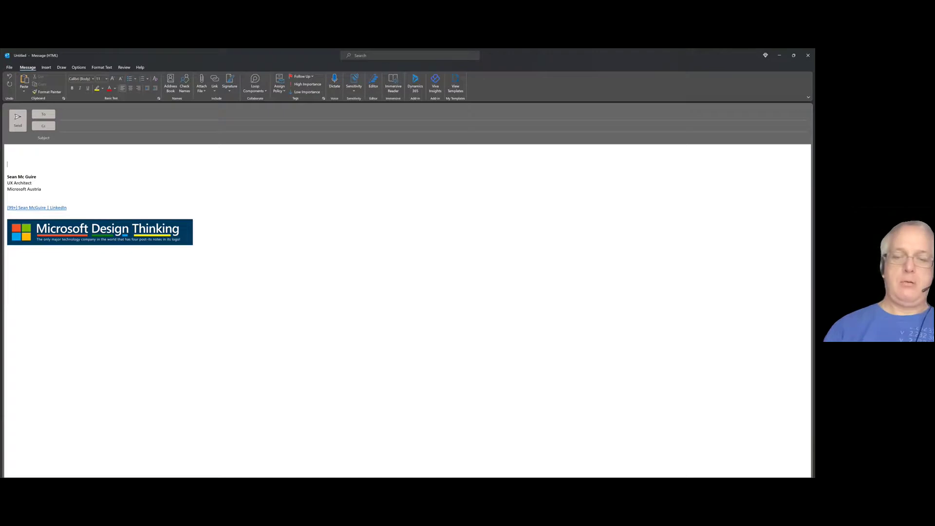
text(Hi)
key(Return)
key(Return)
- Write "Please print the following posters as shown below" under the greeting and start a new line
text(Pl)
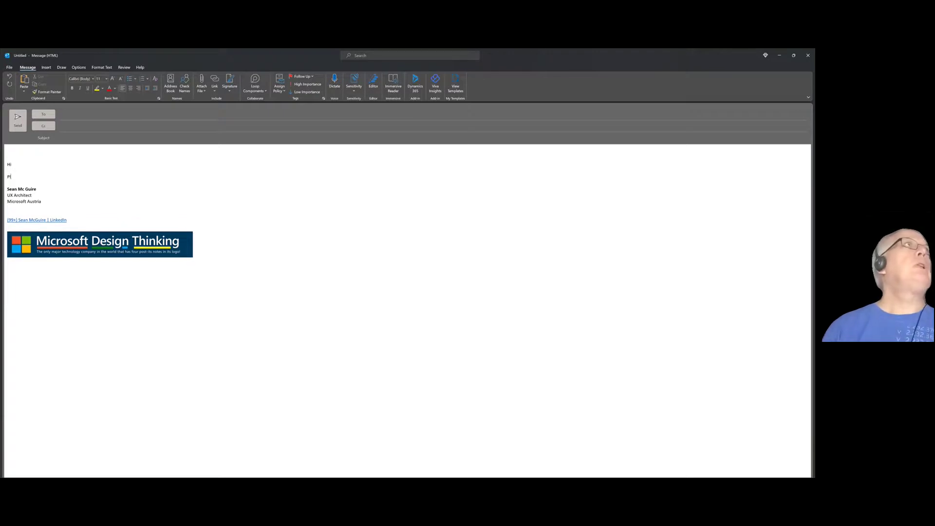
text(ease print )
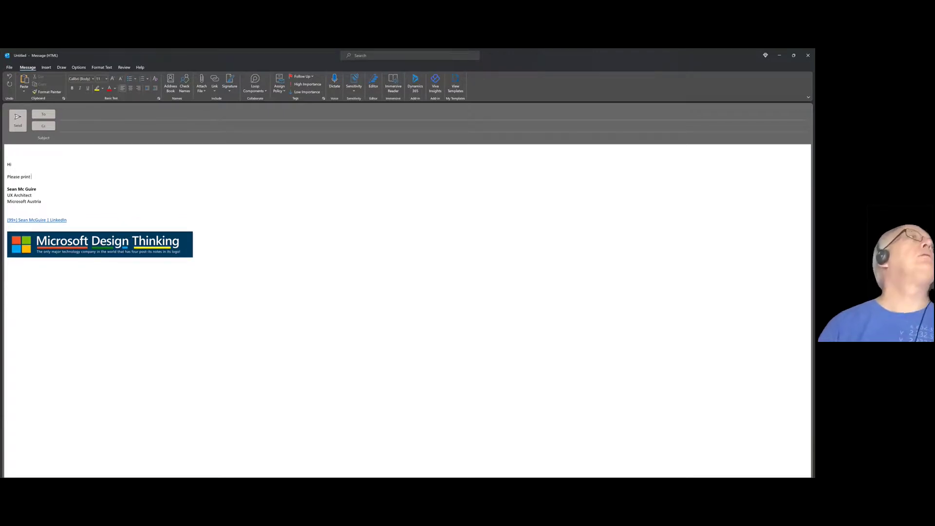
text(the following )
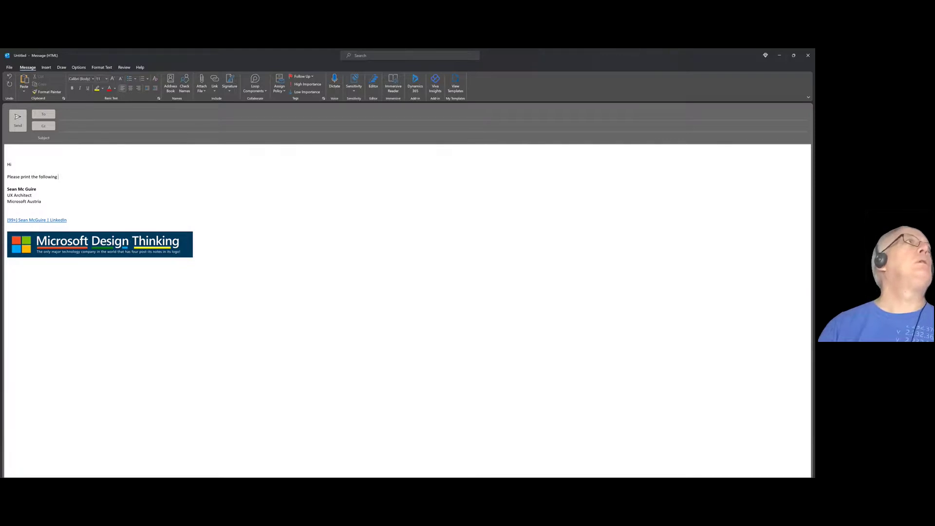
text(poster)
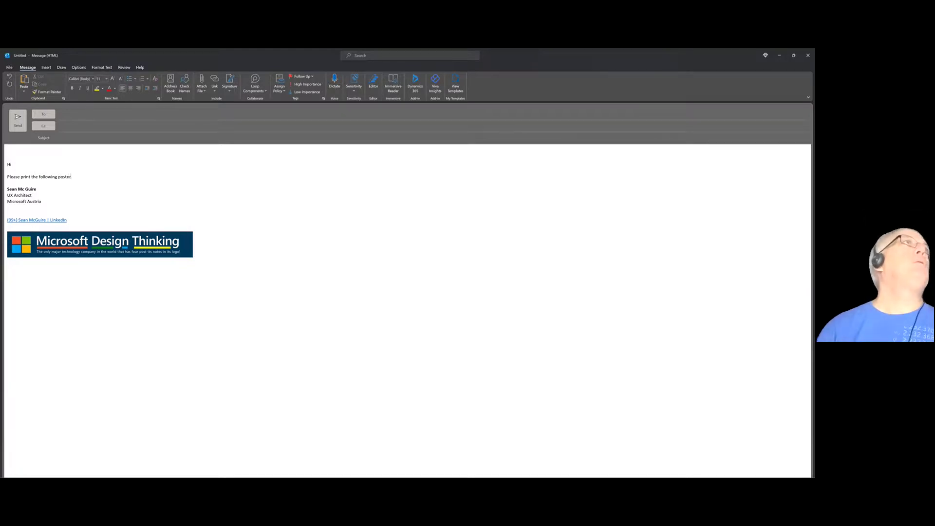
text(s as show)
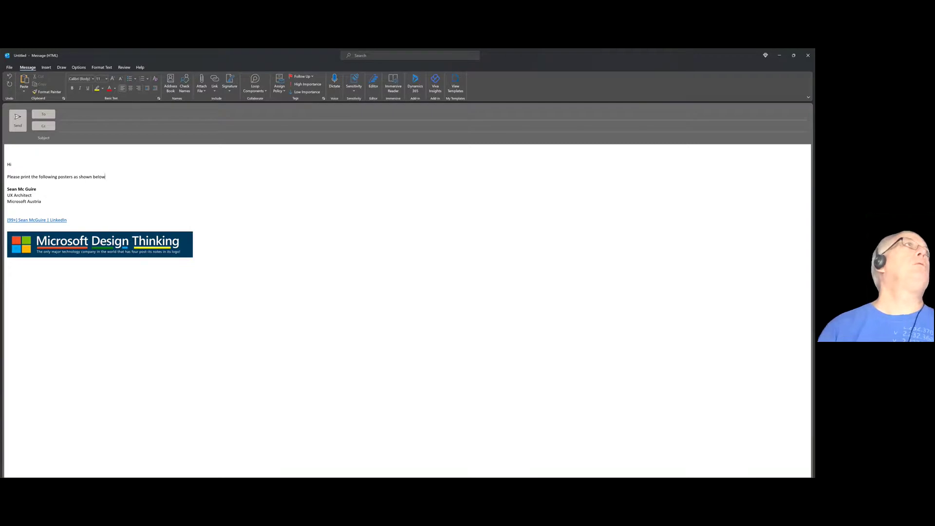
text(n below)
key(Return)
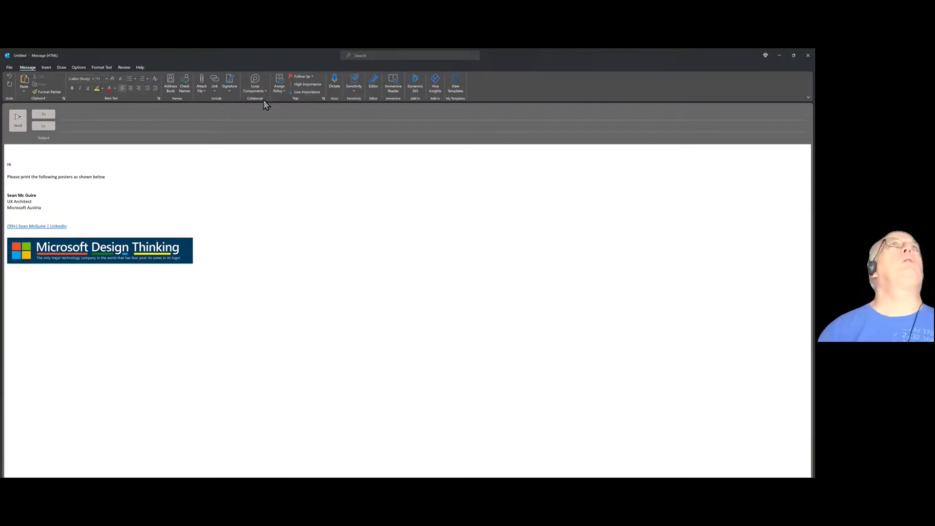
- Insert the PrintInfo Poster picture from 00_Year 2022 > 04 BB_HowTo > 003_HowTo Print a Poster below the print request
click(43, 68)
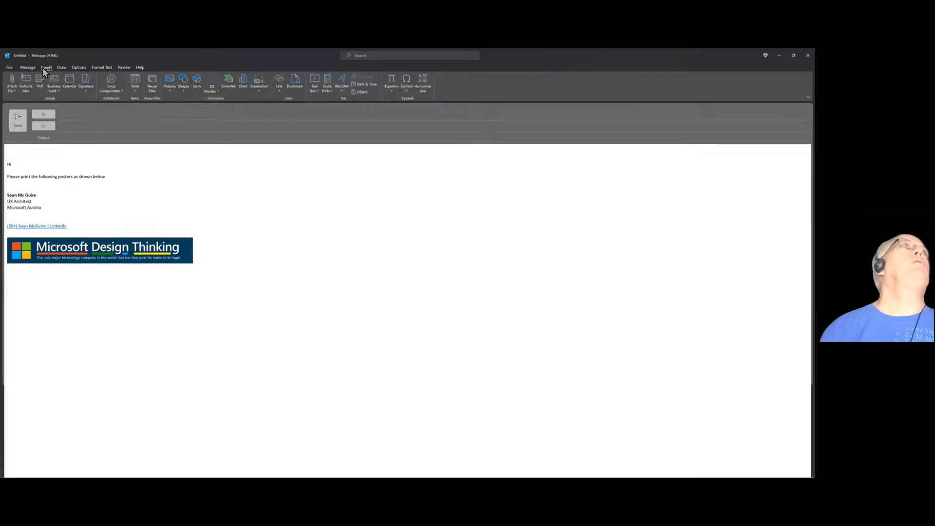
click(170, 86)
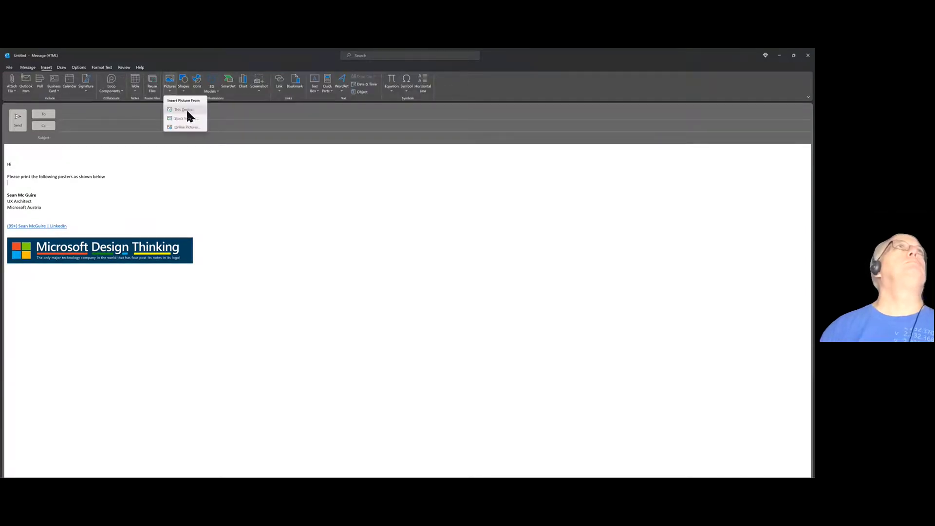
click(186, 110)
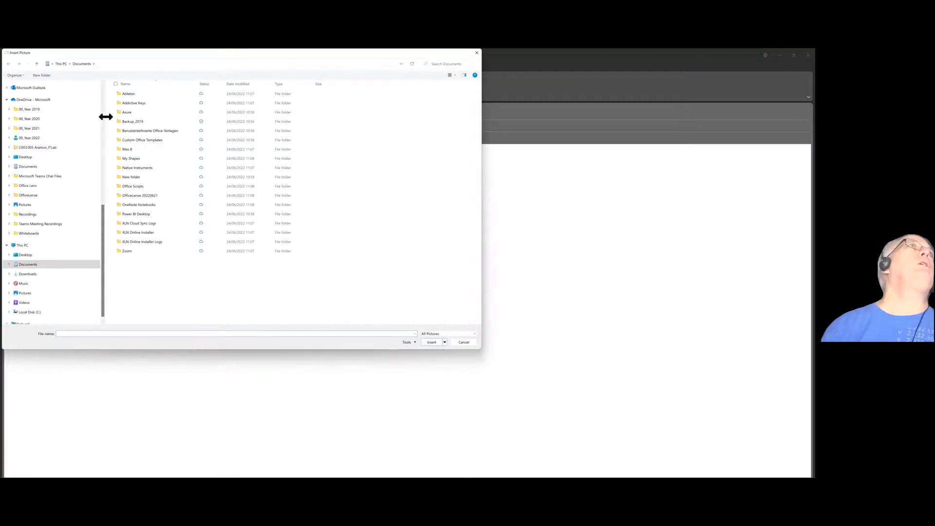
drag(106, 116, 19, 117)
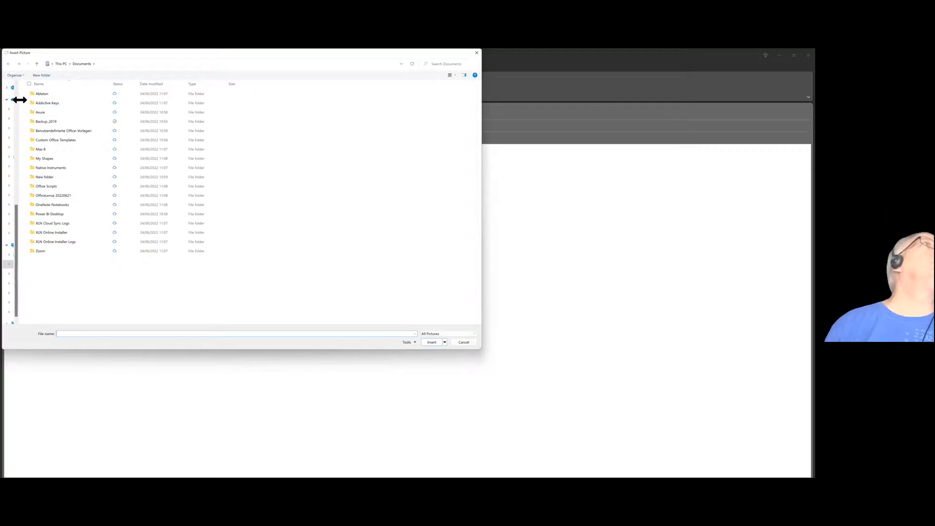
drag(20, 100, 54, 99)
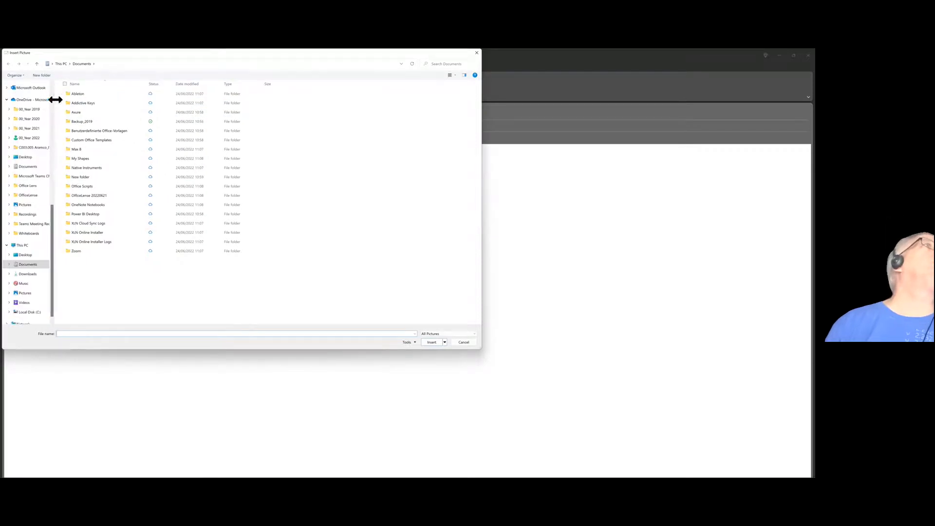
click(39, 137)
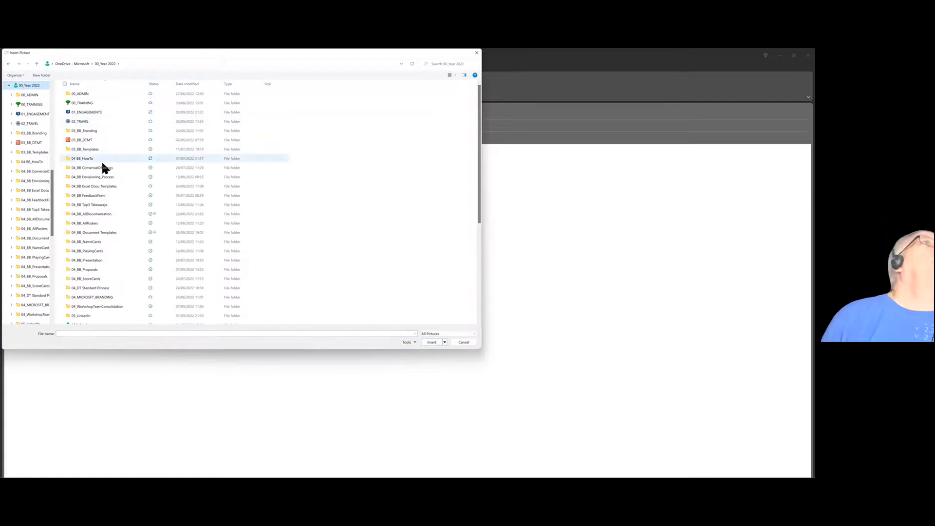
double_click(90, 159)
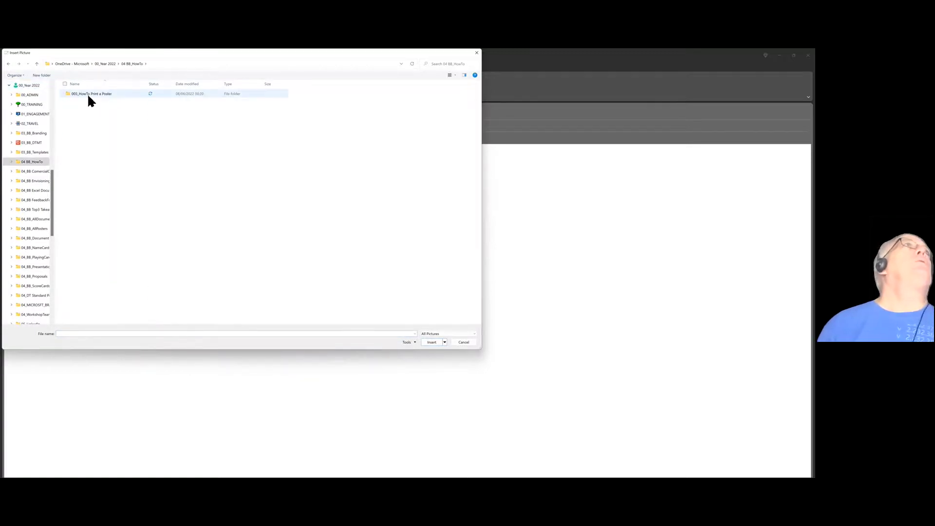
double_click(89, 96)
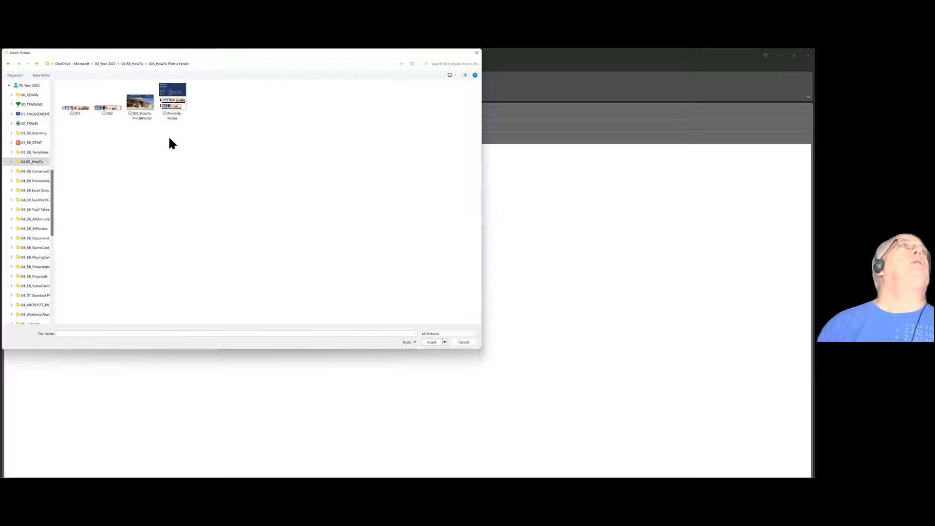
double_click(173, 100)
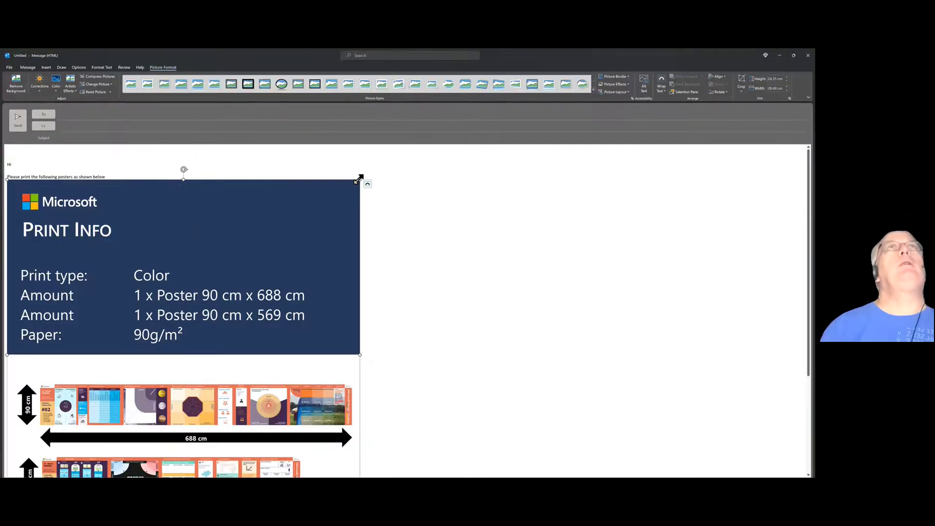
- Shrink the inserted print info picture proportionally to about 11 cm by 11 cm
drag(360, 179, 284, 179)
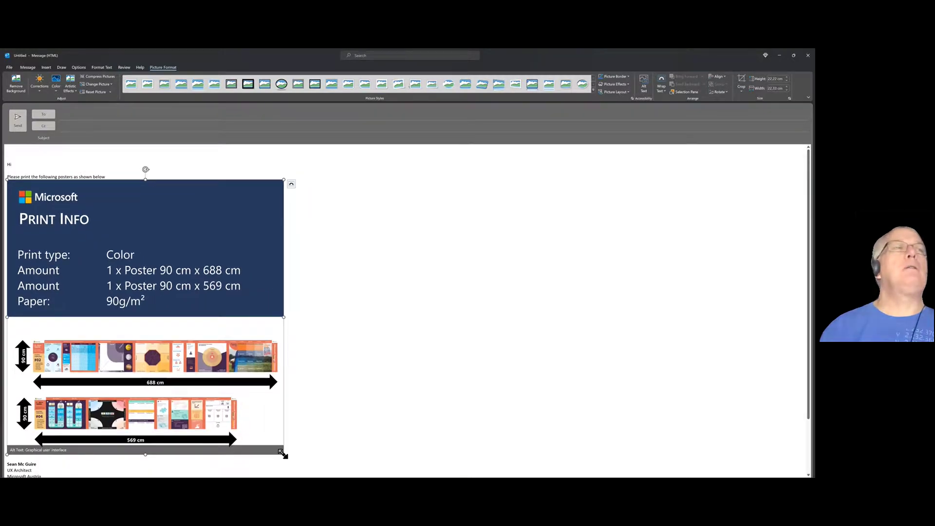
drag(284, 454, 124, 334)
click(231, 272)
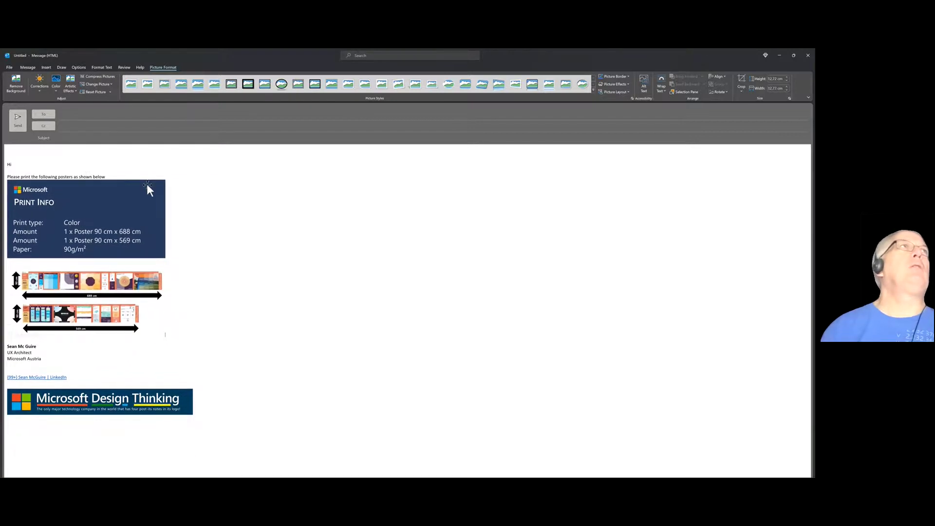
click(161, 186)
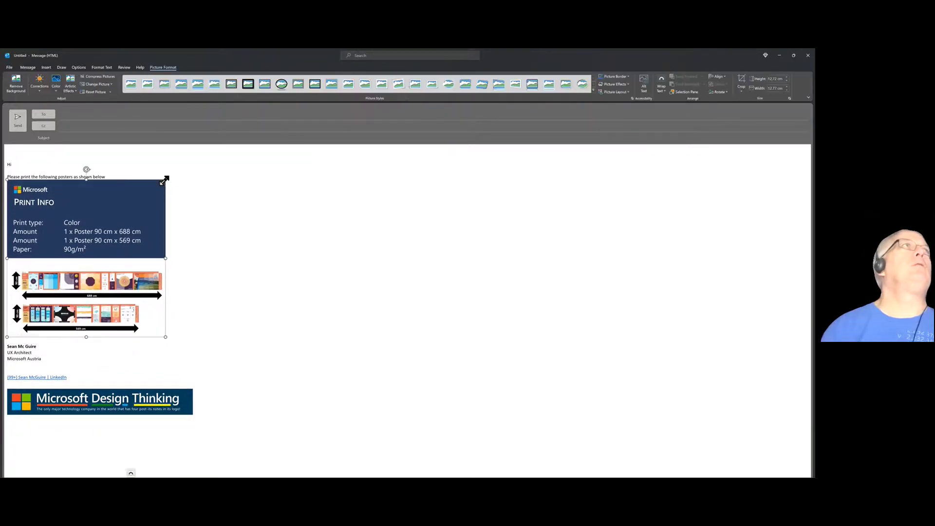
drag(165, 180, 136, 198)
- End the print request with a period and add the line "I would want to pick them up today at 16:00", followed by an empty line
click(117, 174)
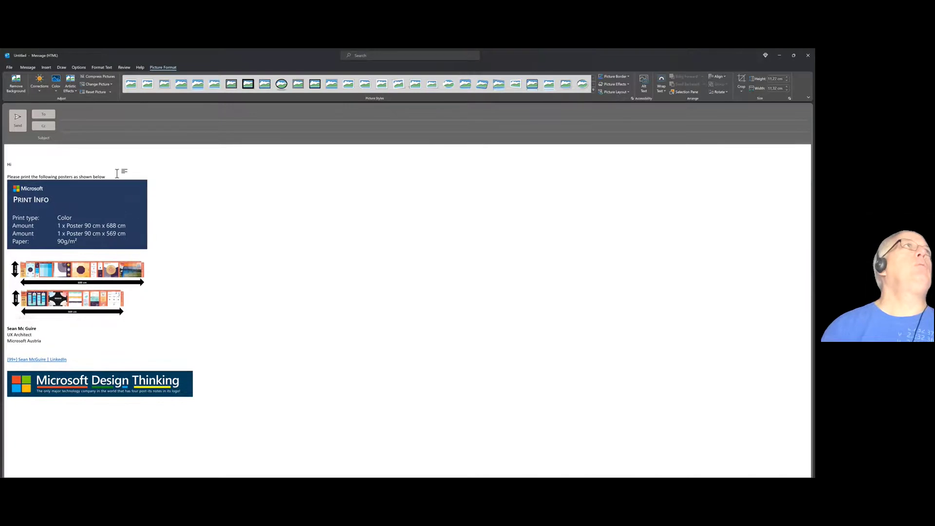
text(.)
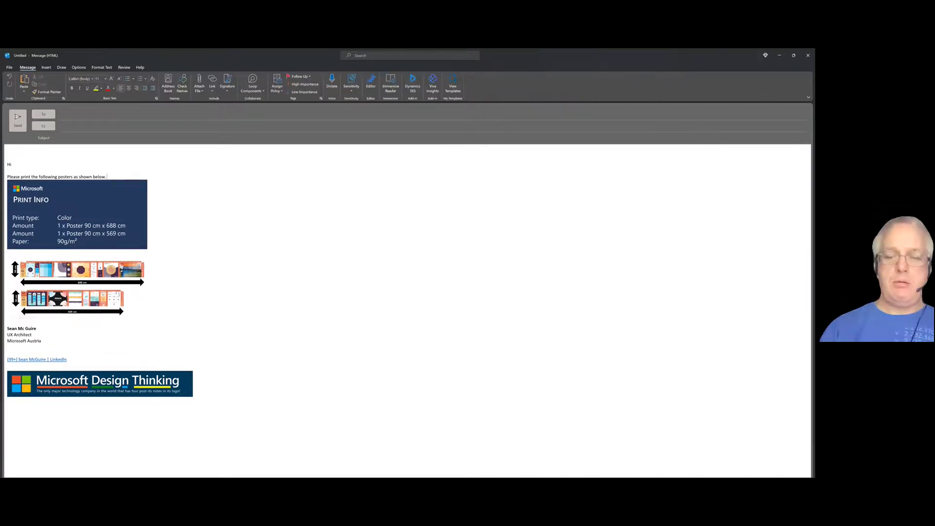
key(Return)
text(I would want to pick)
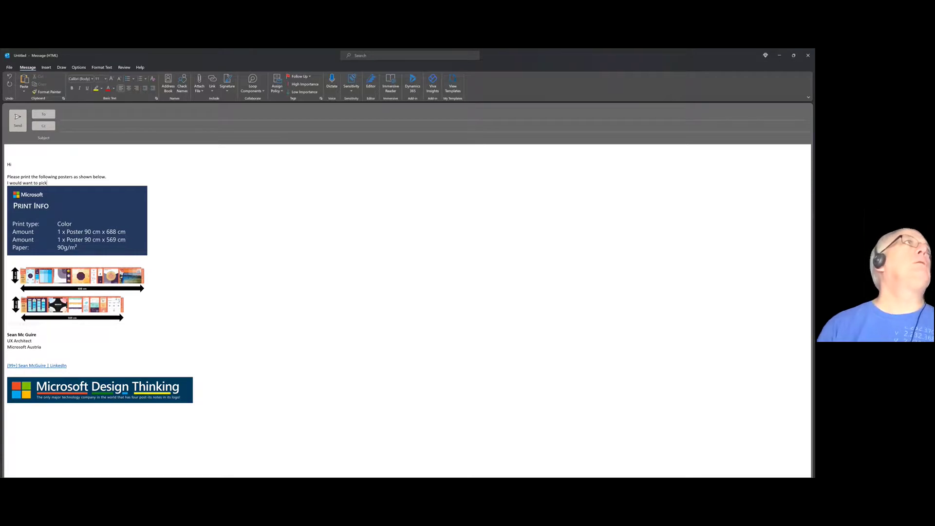
text( them up)
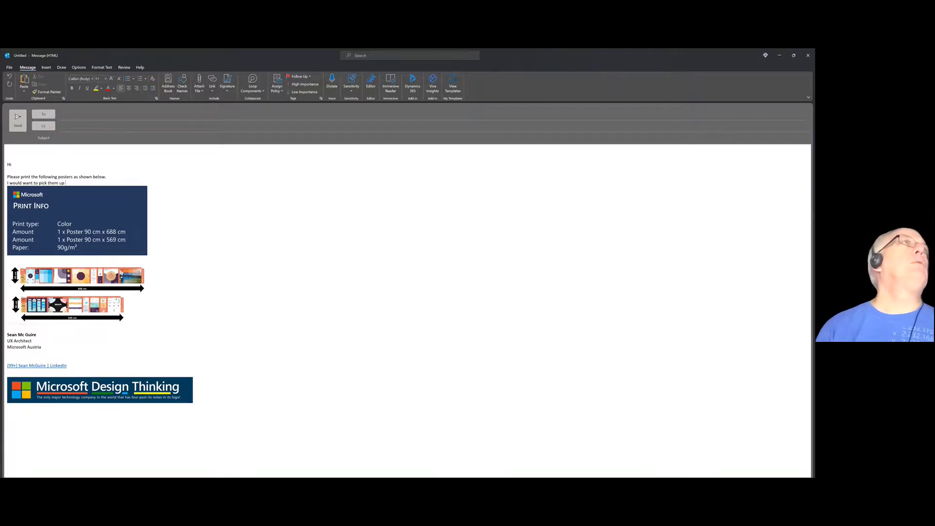
text( today)
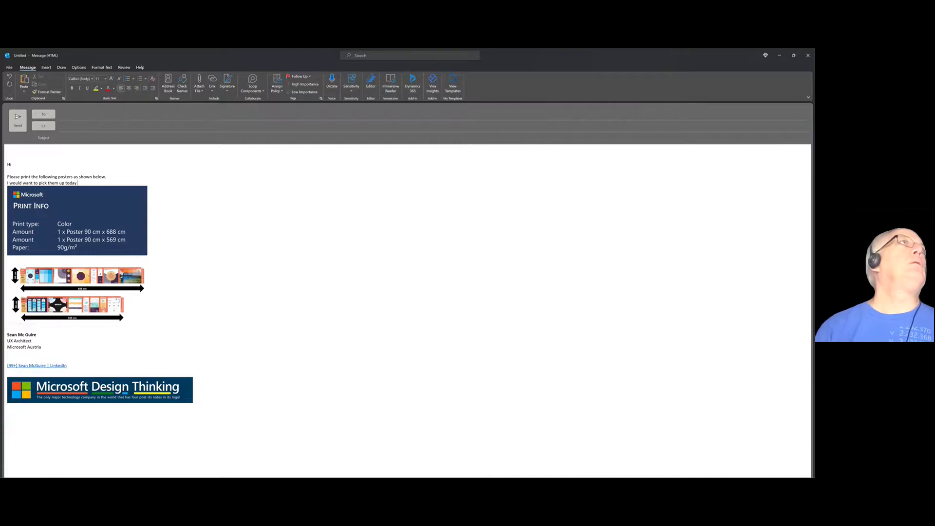
text( at 16:00)
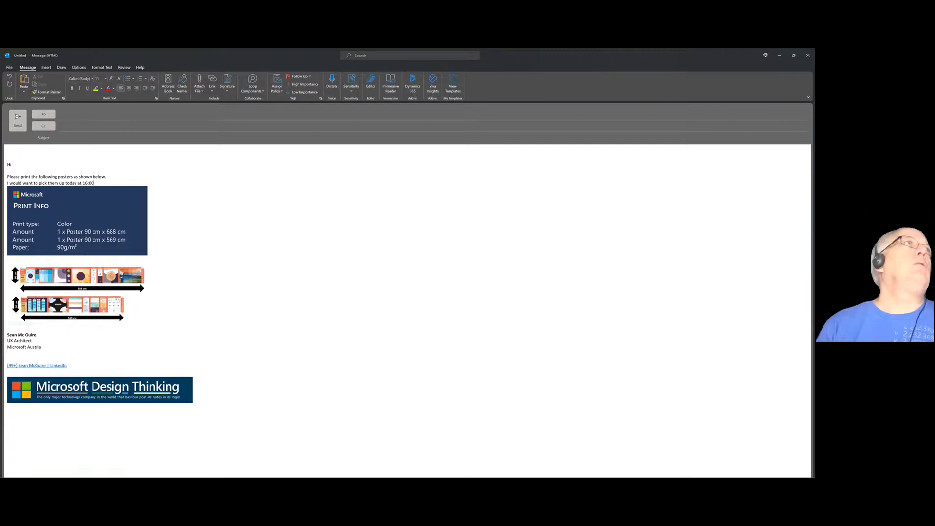
key(Return)
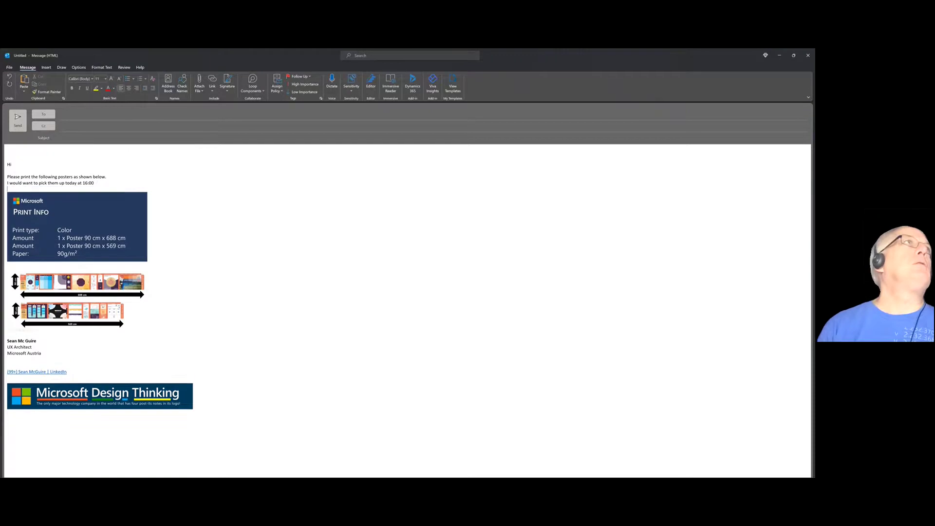
- Add an empty line above the print info picture and attach images 001 and 002 from 00_Year 2022 > 04 BB_HowTo > 003_HowTo Print a Poster
key(Return)
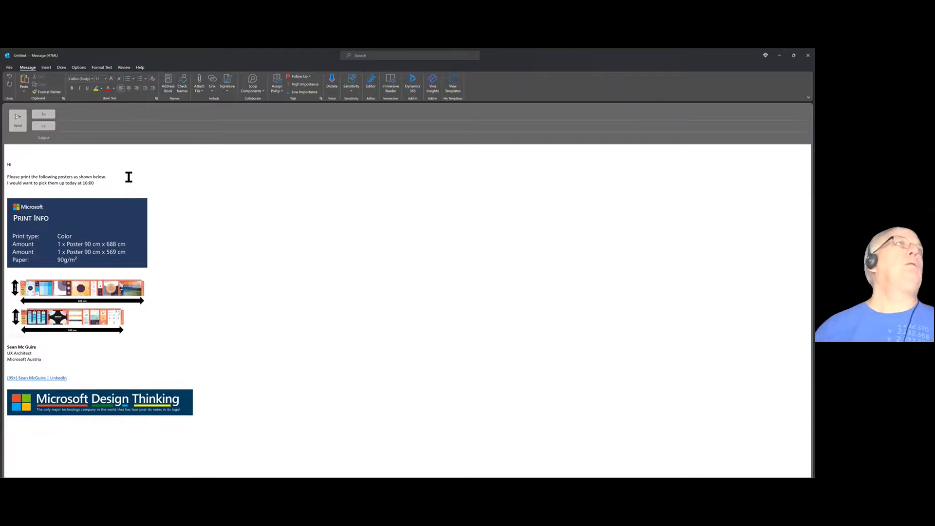
click(122, 274)
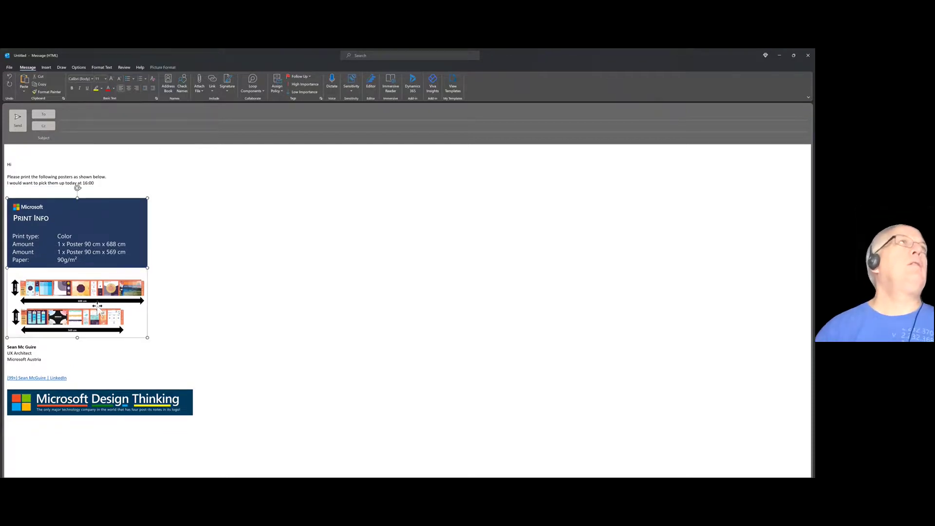
click(202, 95)
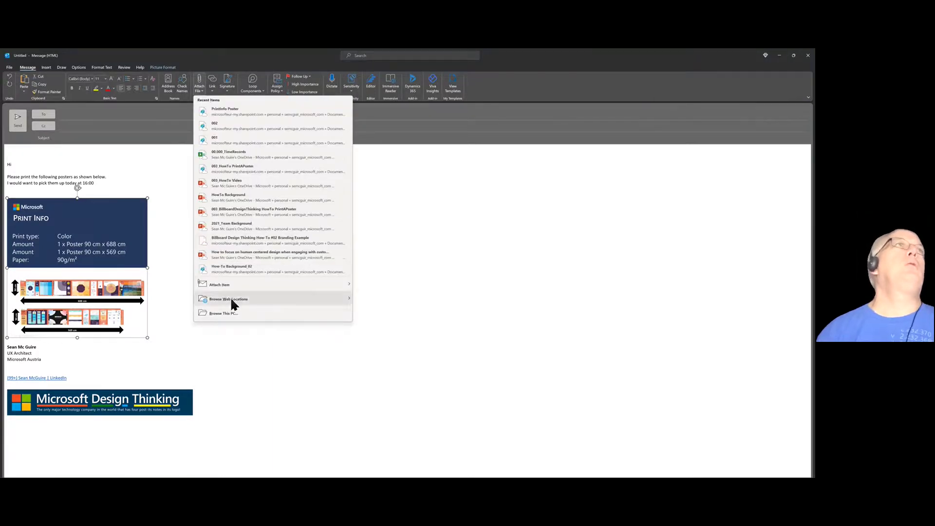
click(232, 314)
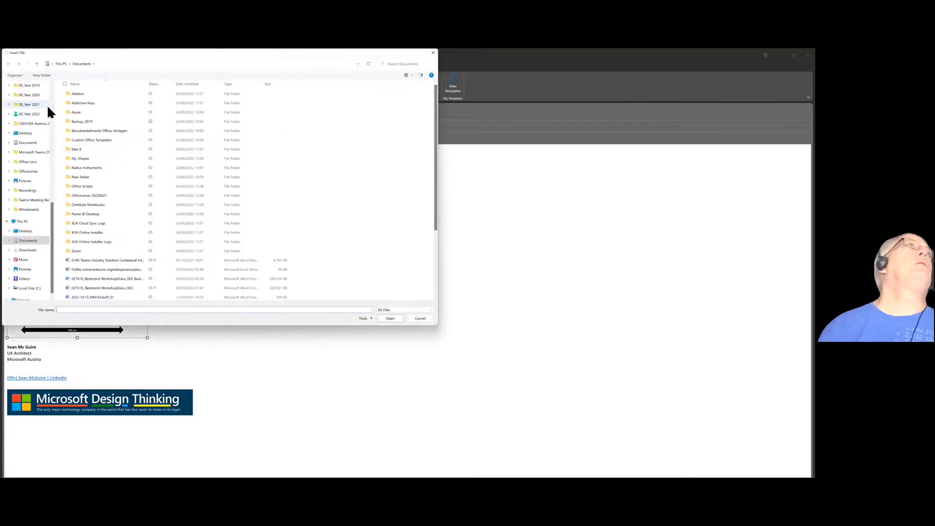
click(33, 115)
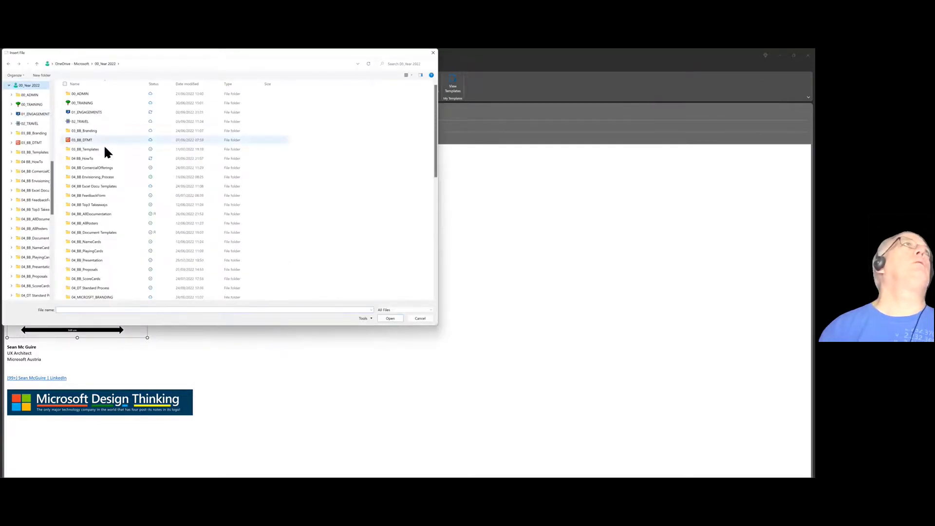
click(93, 155)
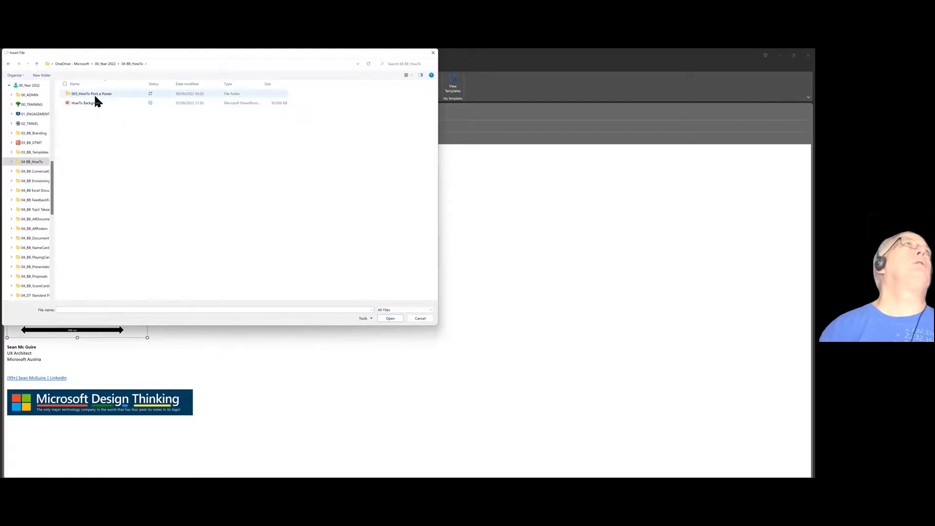
double_click(93, 93)
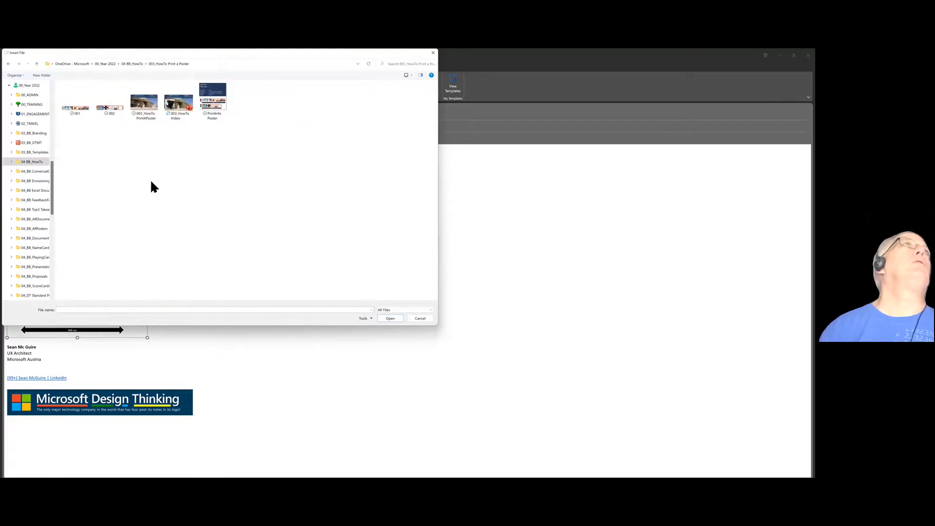
click(73, 107)
ctrl+click(104, 106)
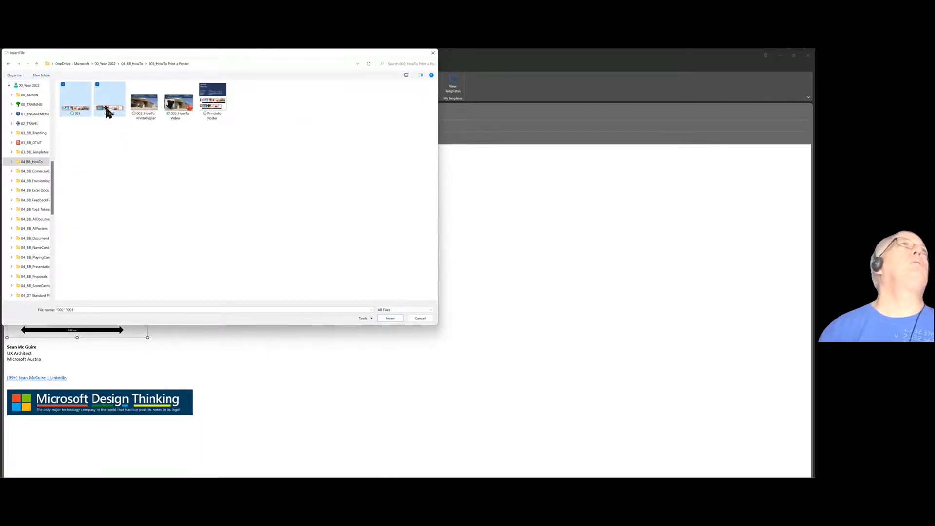
click(391, 318)
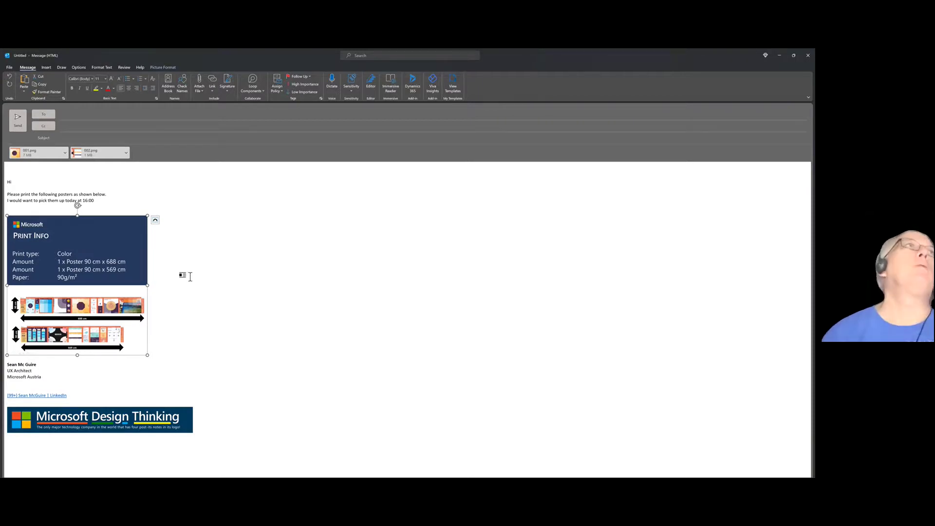
- Remove the empty space above the greeting in the email body
click(16, 166)
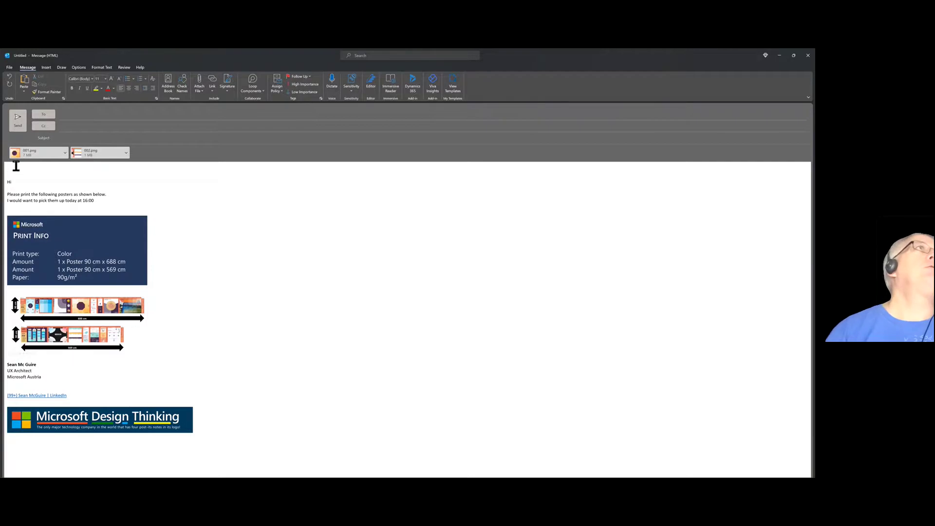
key(Delete)
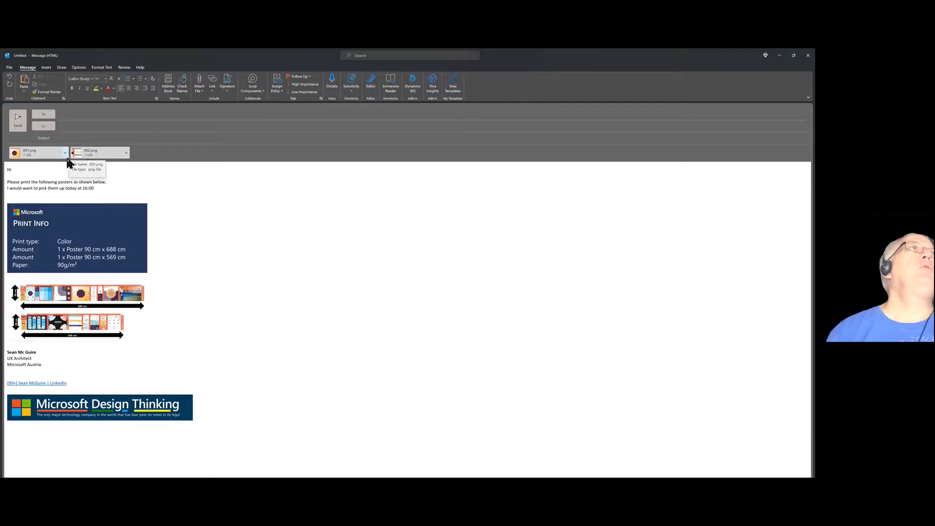
- Open the attached 001.png, enlarge its window to check the poster, and close it
click(65, 154)
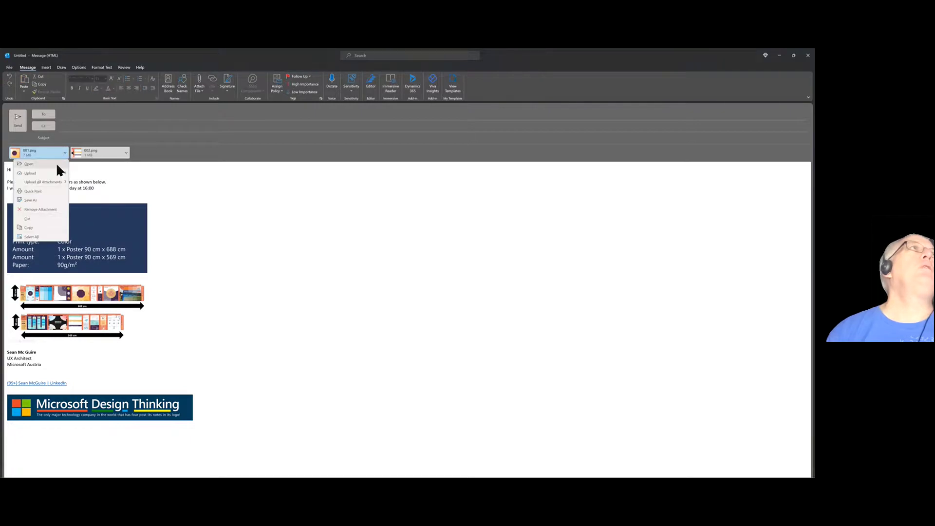
click(57, 165)
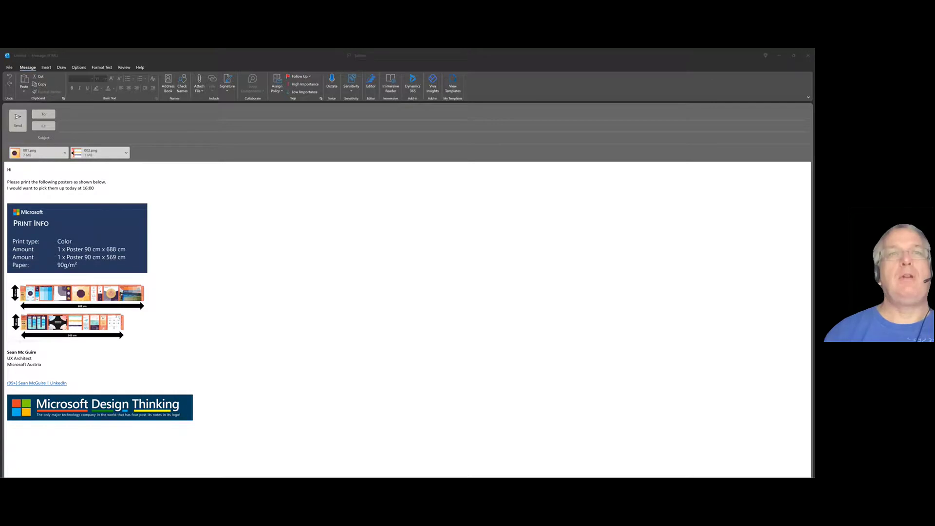
drag(338, 259, 308, 154)
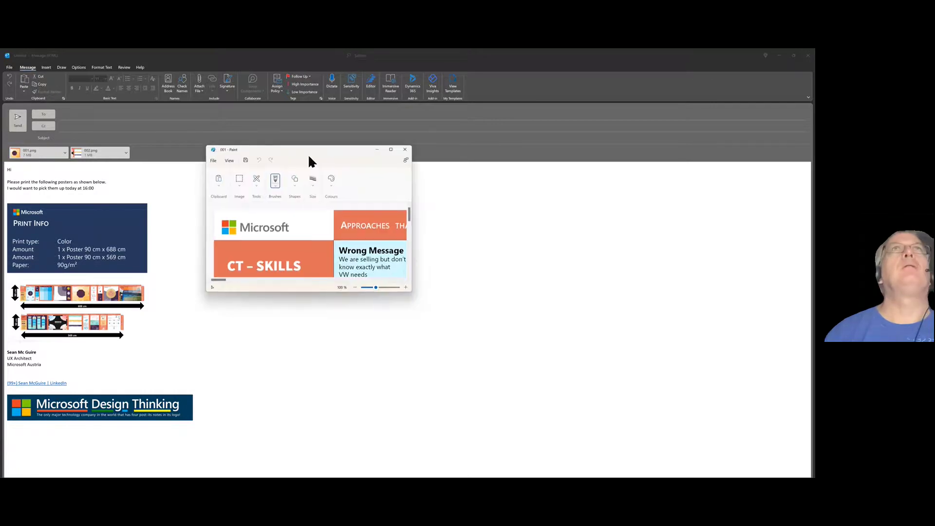
click(391, 151)
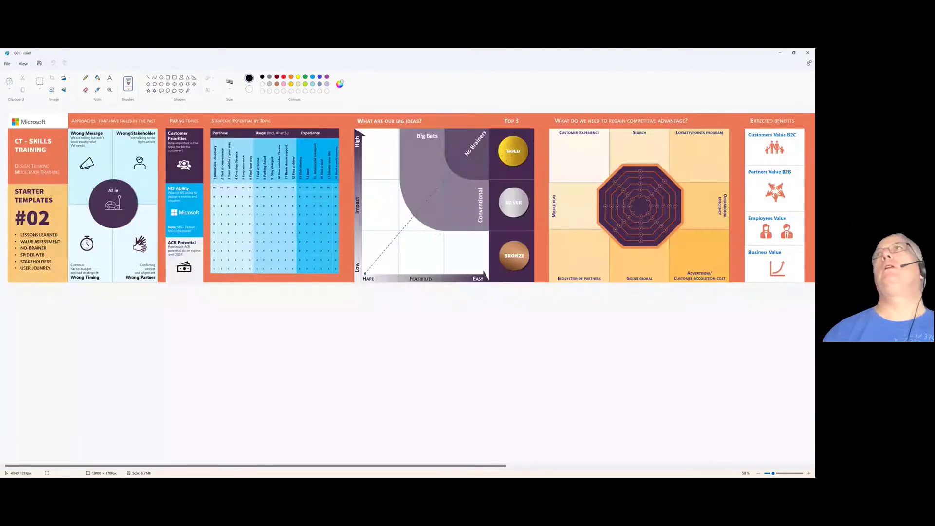
click(807, 52)
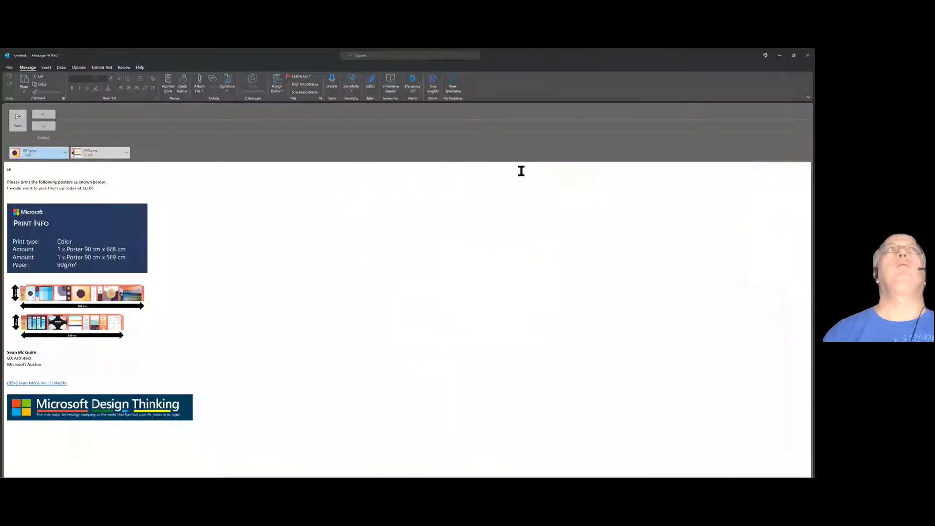
- Open the attached 002.png to check the second poster, close it and return to the print info picture in the email
click(125, 153)
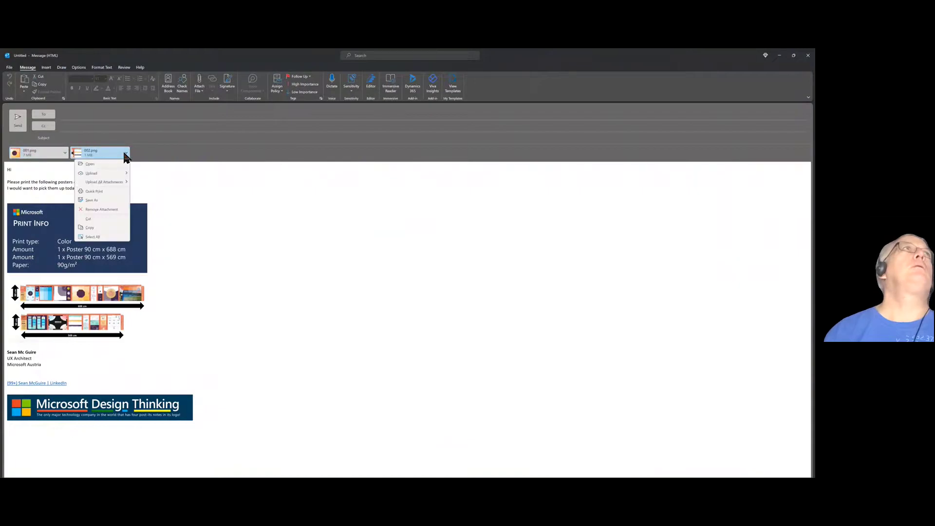
click(105, 165)
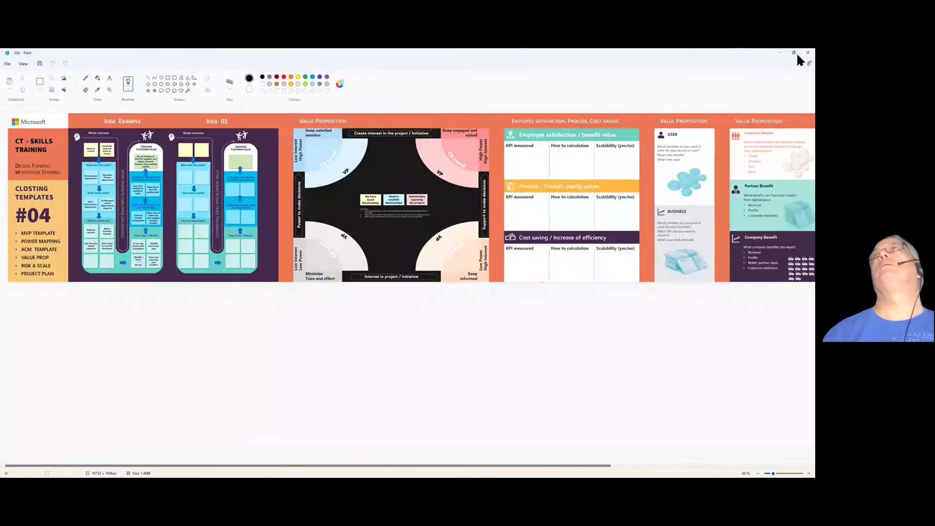
click(807, 54)
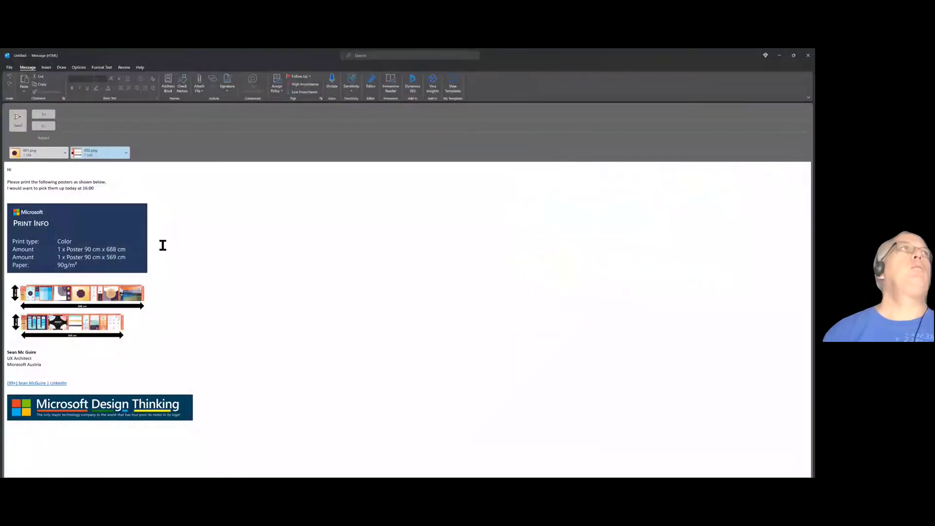
click(125, 228)
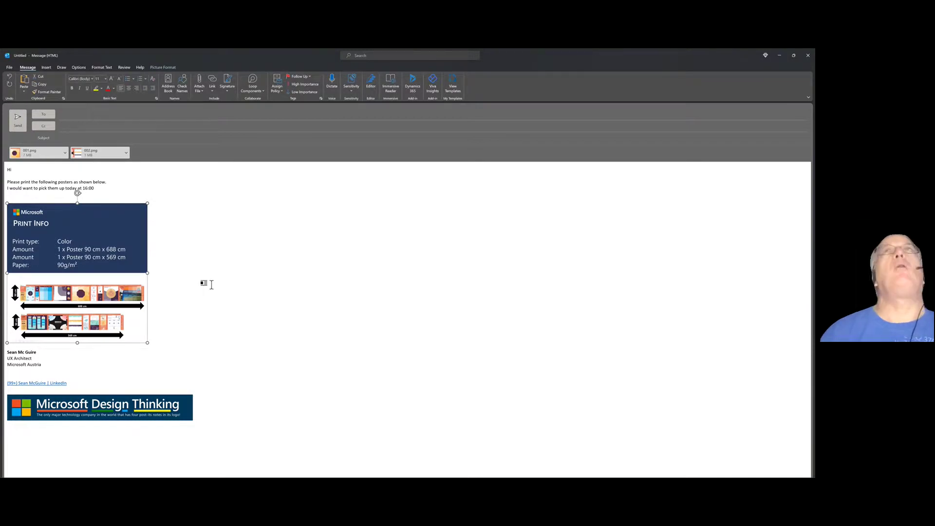
- Minimize the email, switch to the maximized web browser and search in a new tab for "digital poster print amsterdam"
click(779, 56)
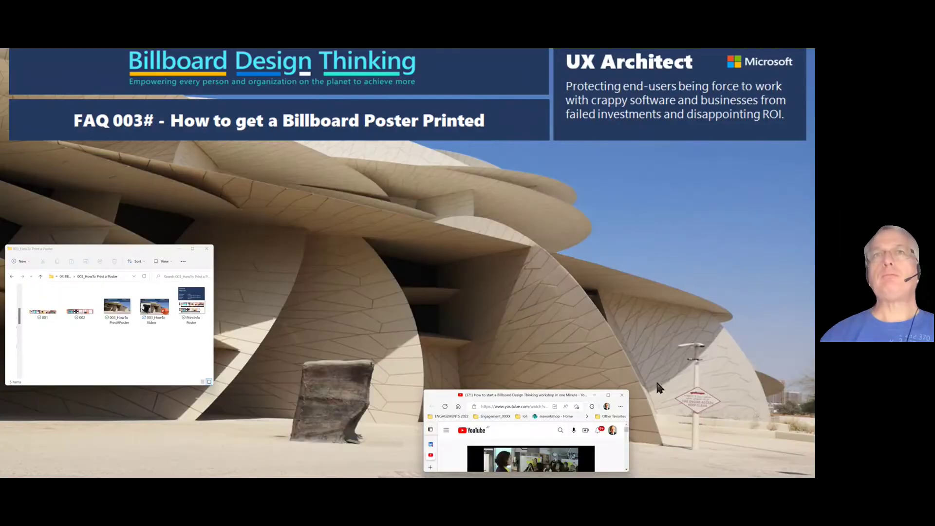
click(608, 395)
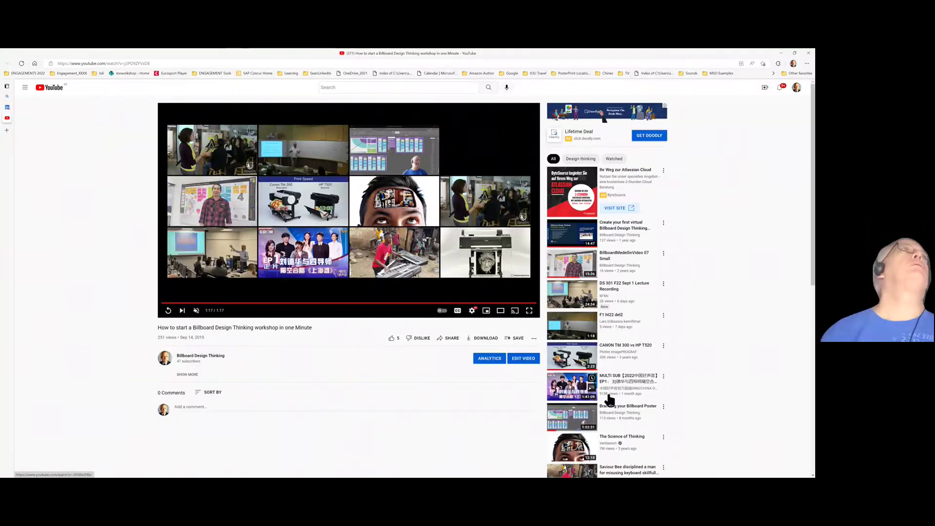
click(6, 131)
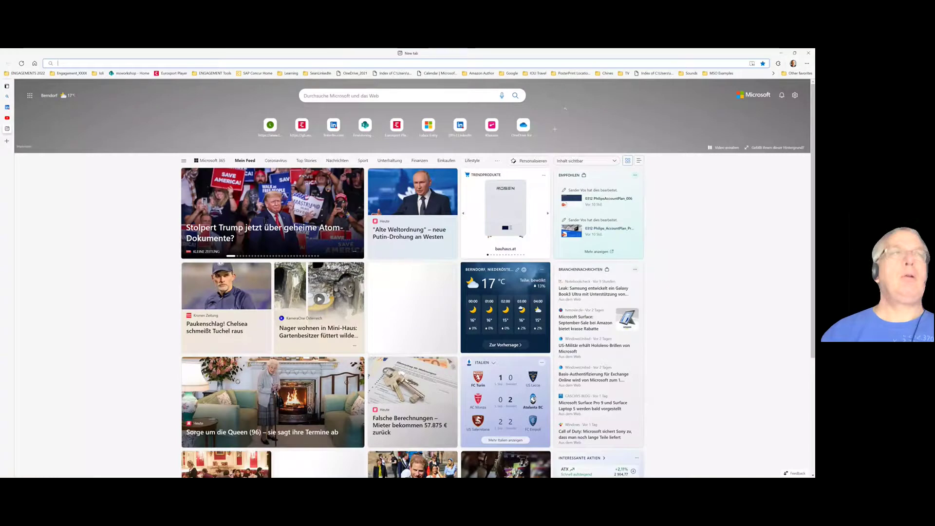
click(370, 93)
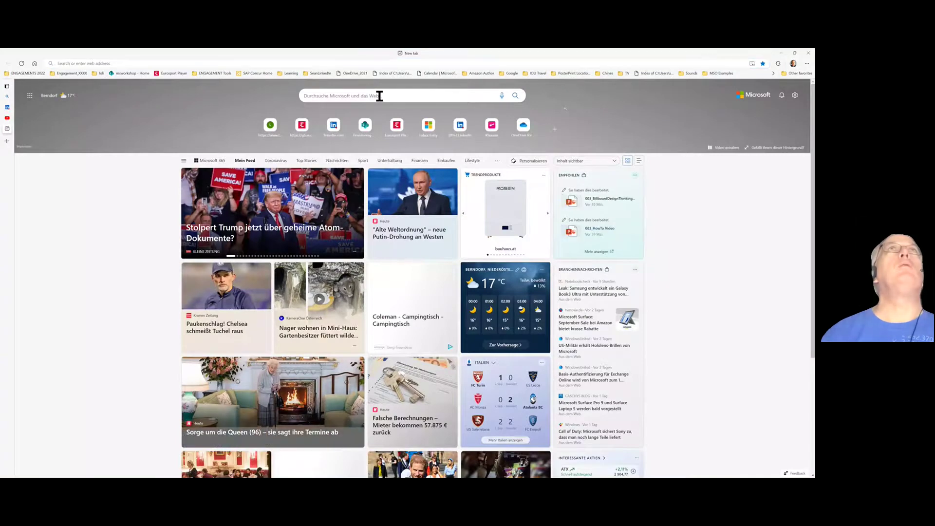
click(379, 96)
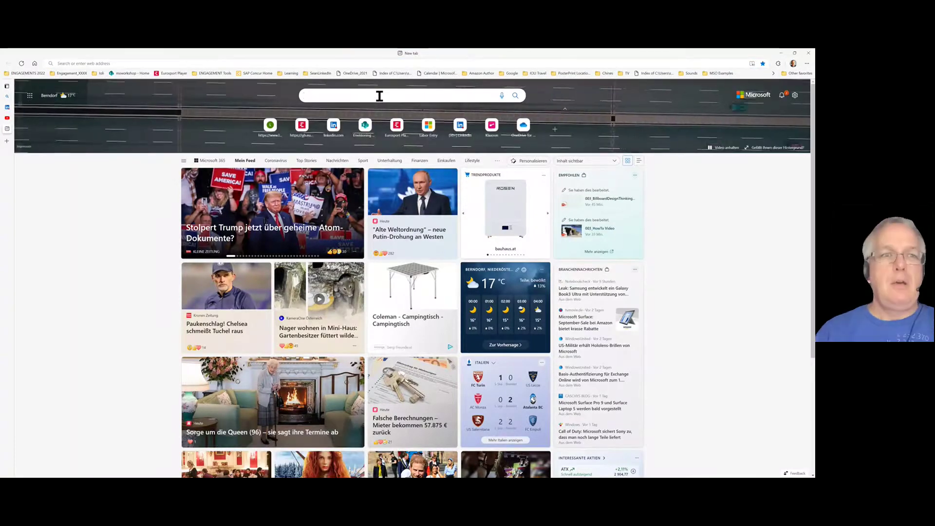
text(digital p)
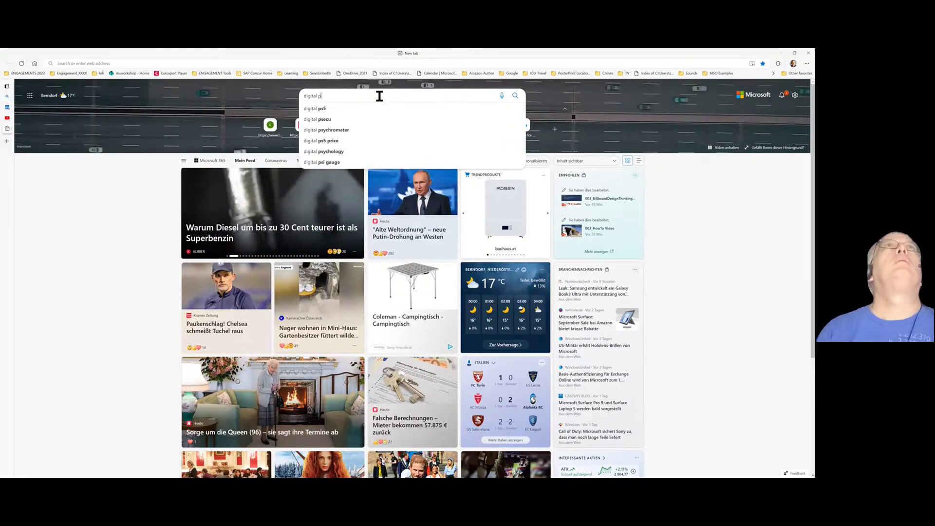
text(oster print)
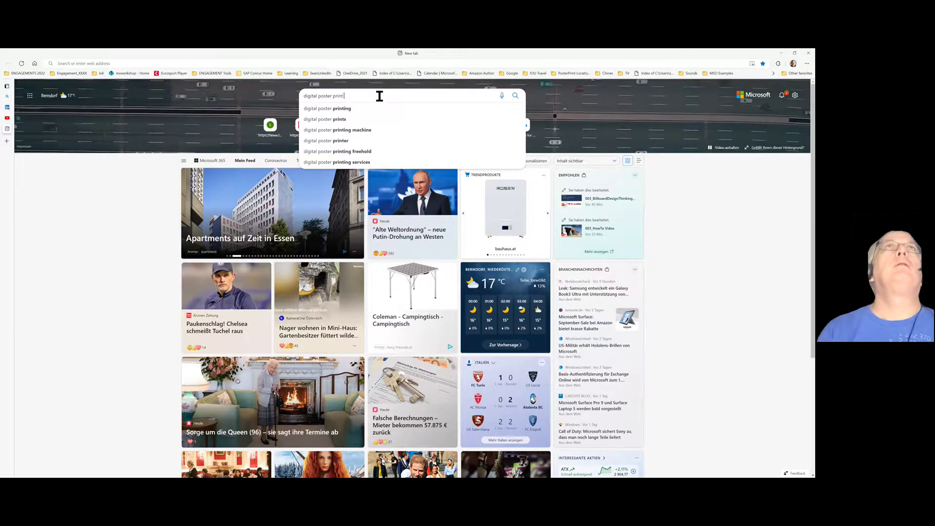
text( amsterda)
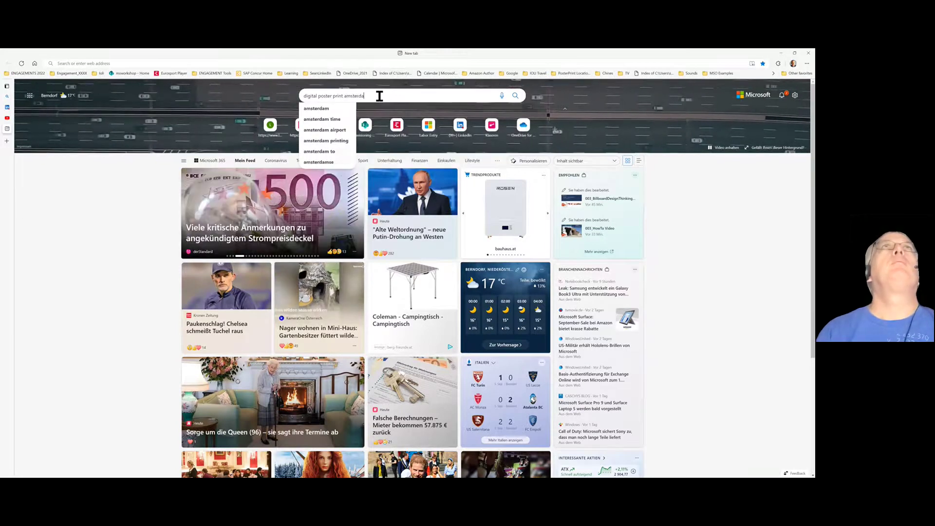
text(m)
key(Return)
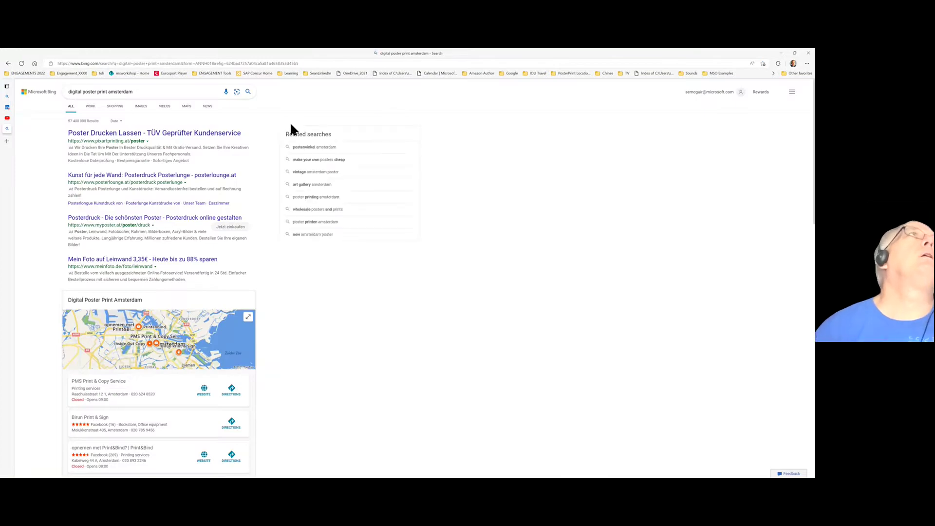
- Show the Amsterdam print shops on the map and open the Posters page of the PMS Print & Copy Service website
click(185, 110)
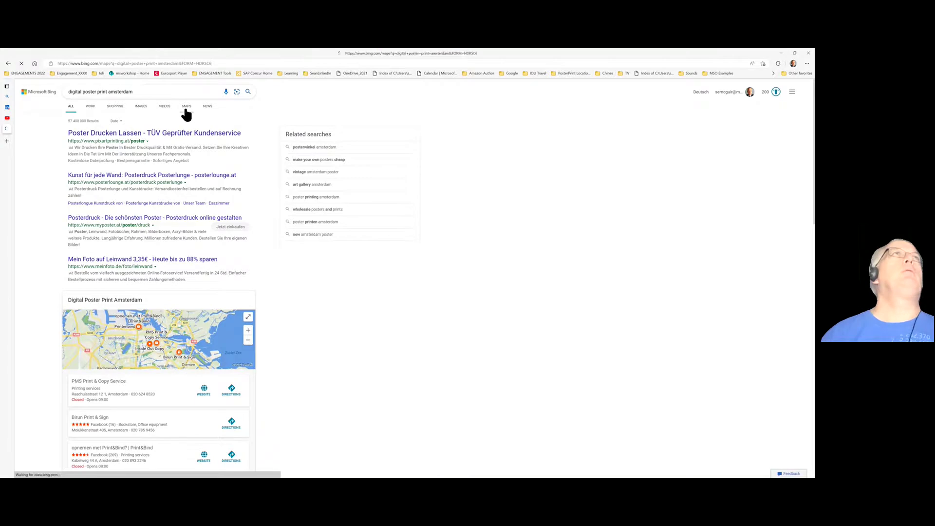
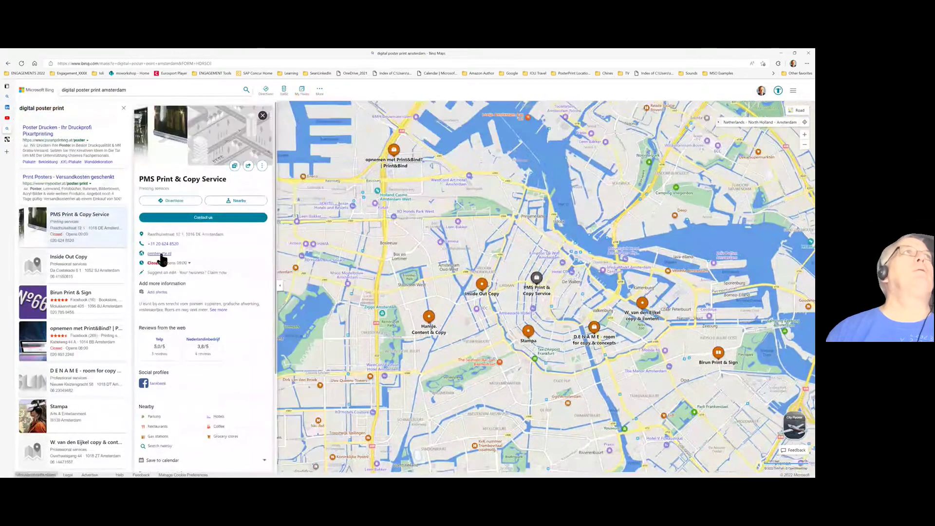
click(163, 254)
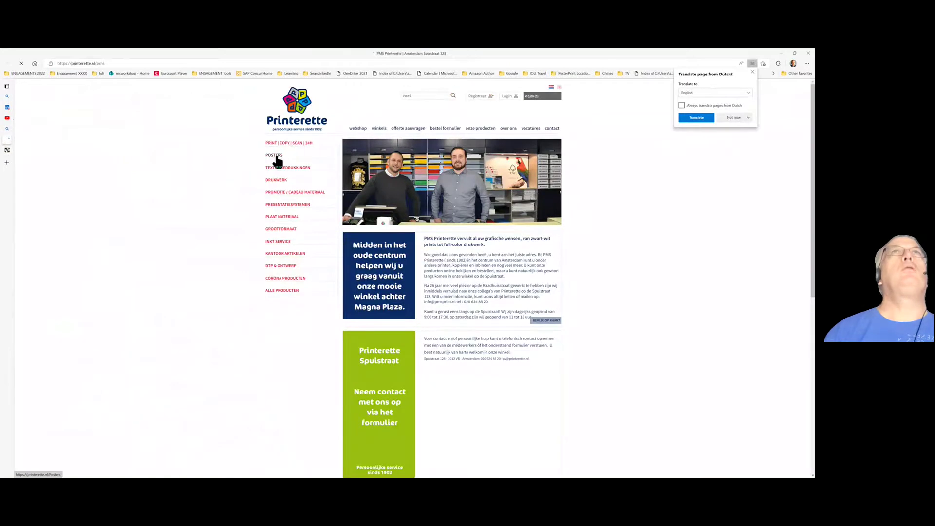
click(275, 157)
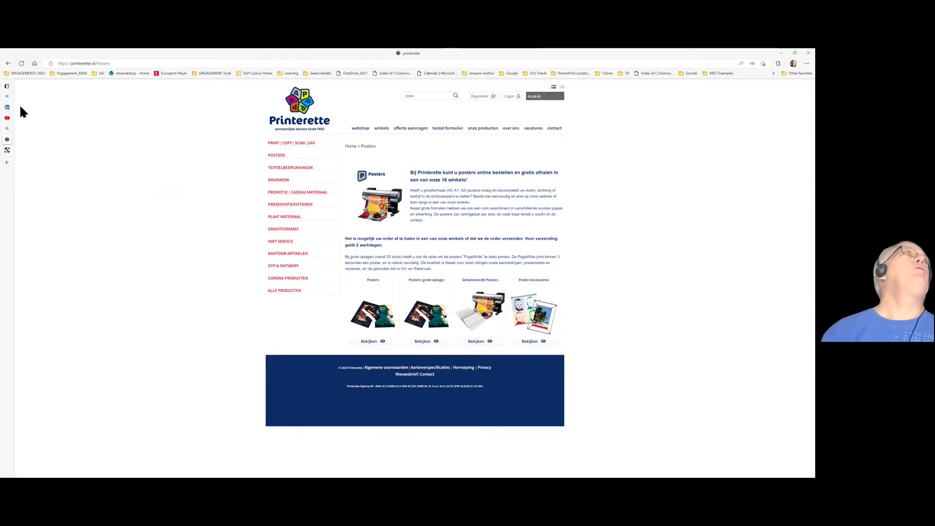
- Return to the Bing map of print shops and search it for "digital poster print johannesburg"
click(7, 129)
double_click(117, 89)
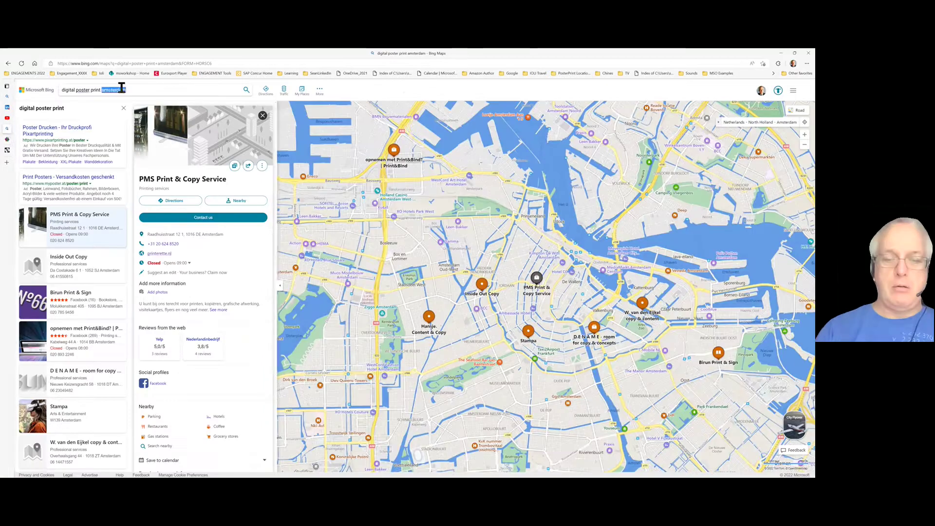
text(johannesbur)
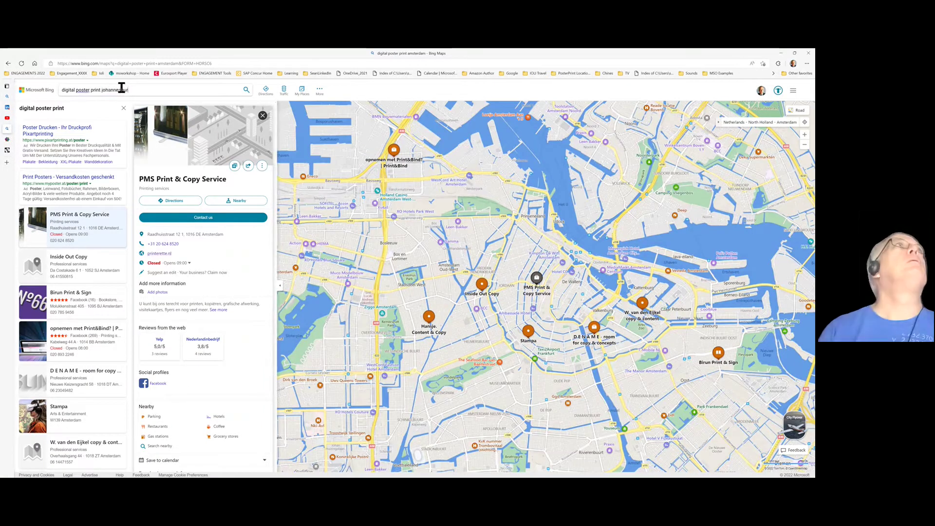
text(g)
key(Return)
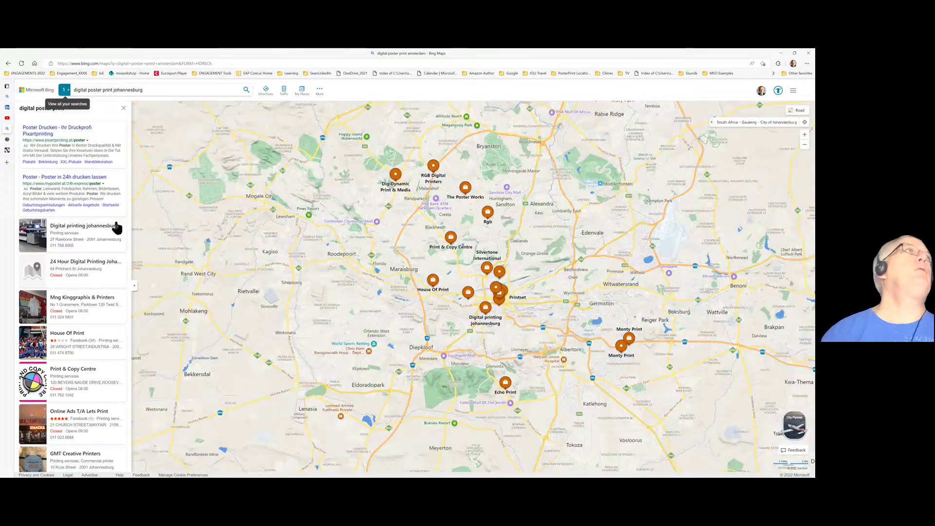
- Open the website of the Digital printing johannesburg shop from its map listing and skim its home page
click(66, 230)
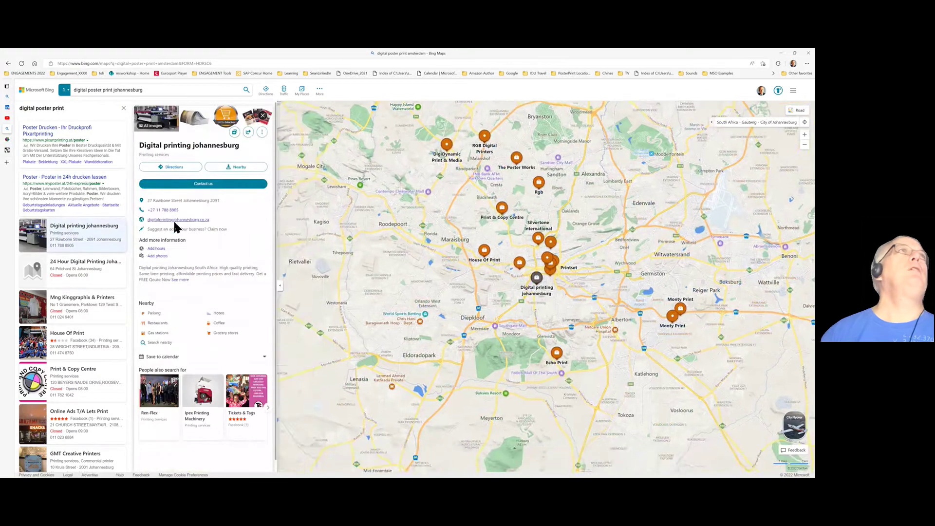
click(174, 219)
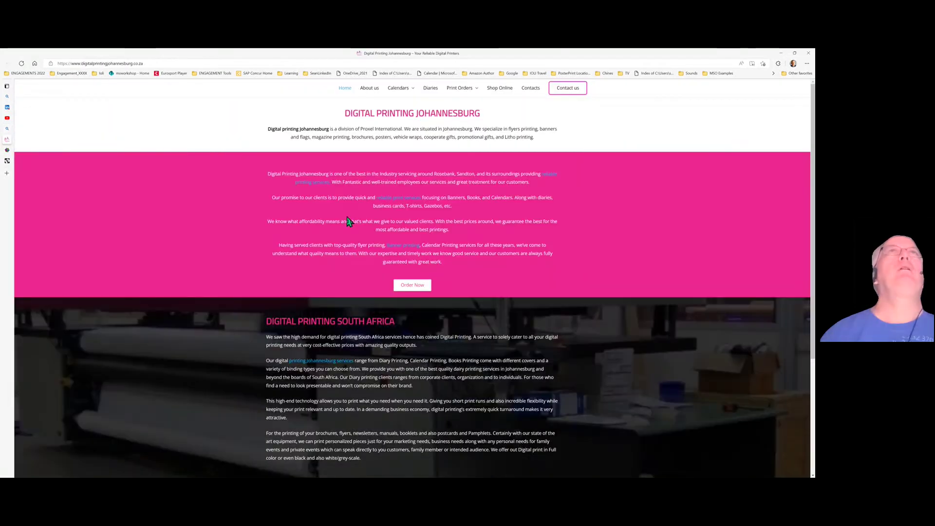
scroll(361, 220, down, 3)
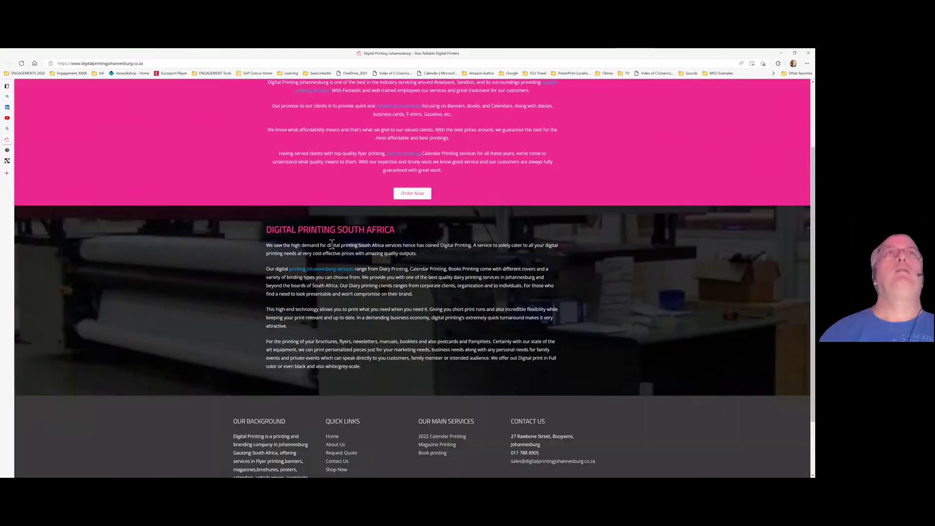
scroll(431, 233, up, 3)
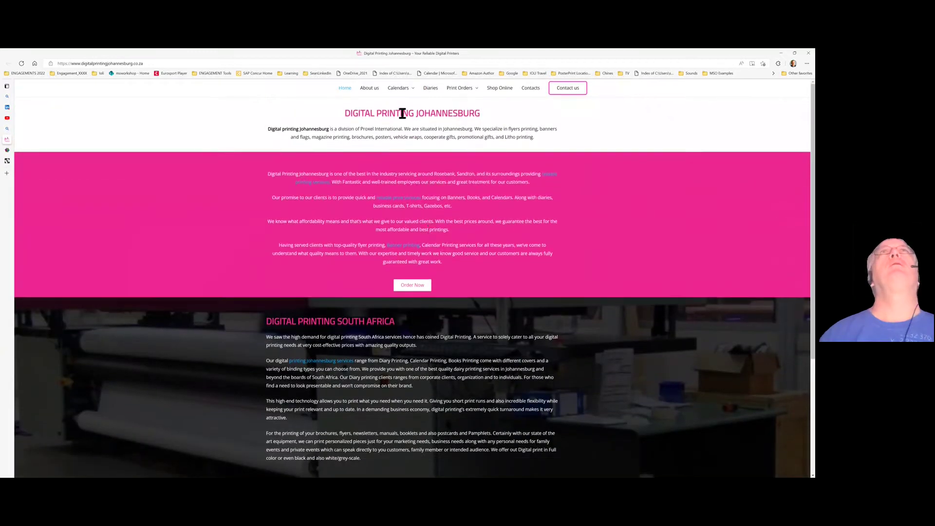
- View the print shop's Digital printing page and open its Contacts page for the contact details
mouse_move(450, 94)
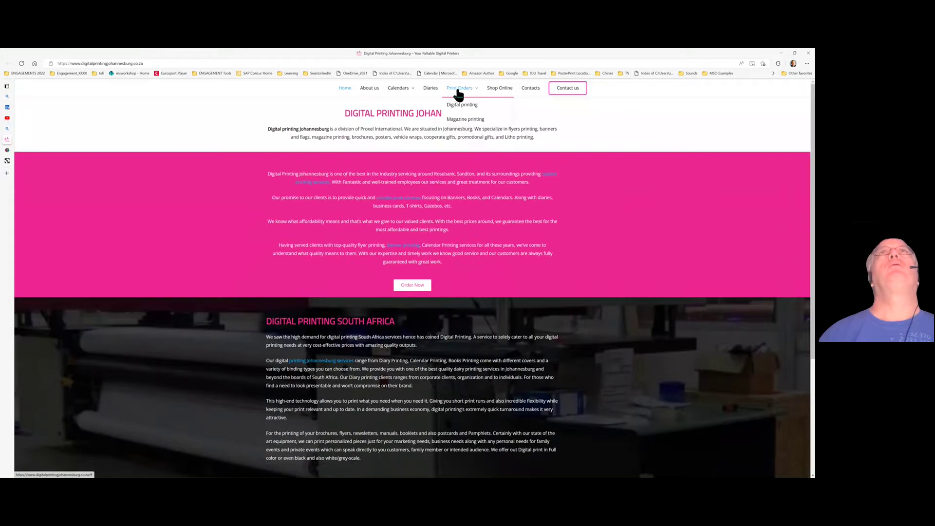
click(459, 105)
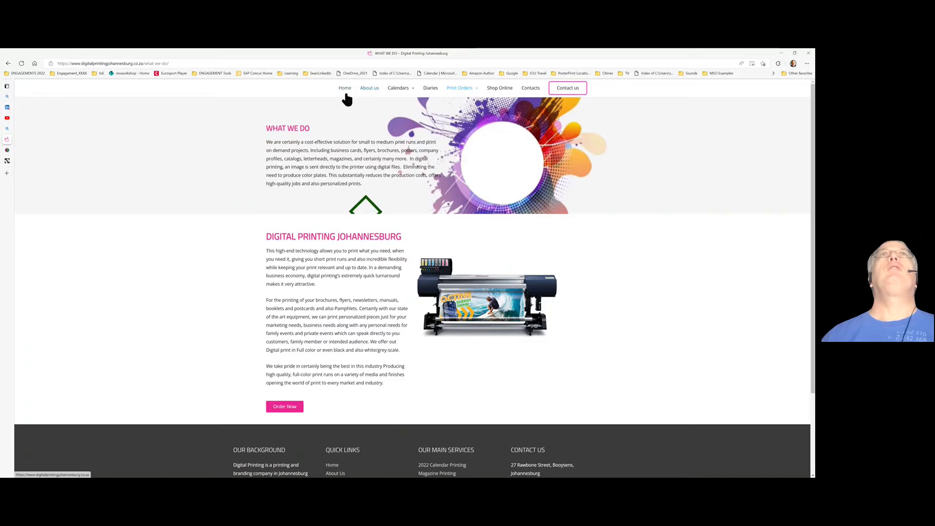
click(531, 89)
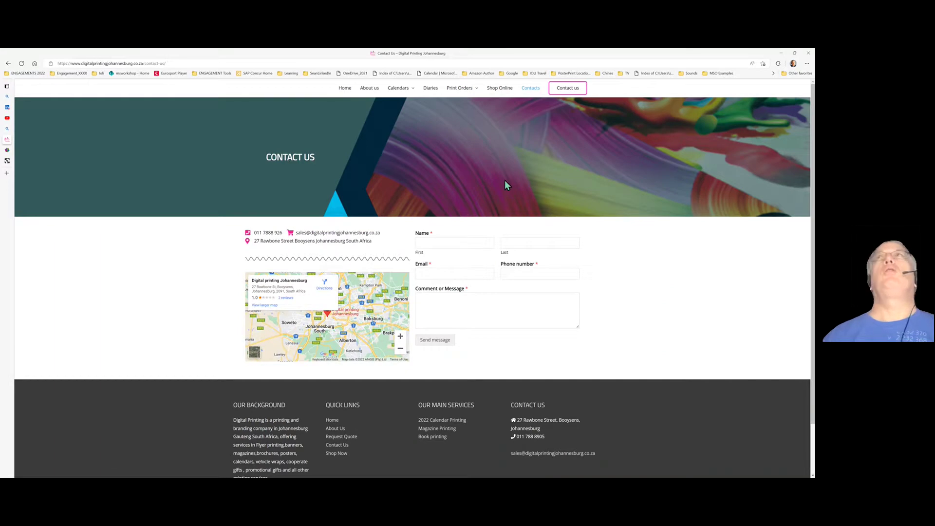
- Minimize the browser, return to the email and set its subject to "Microsoft Poster Print for Design Thinking Workshop"
click(779, 53)
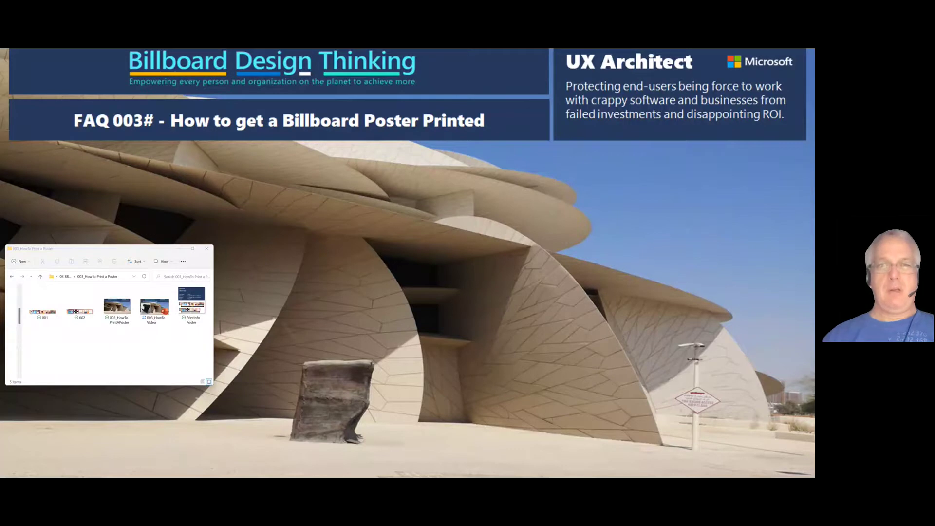
click(309, 442)
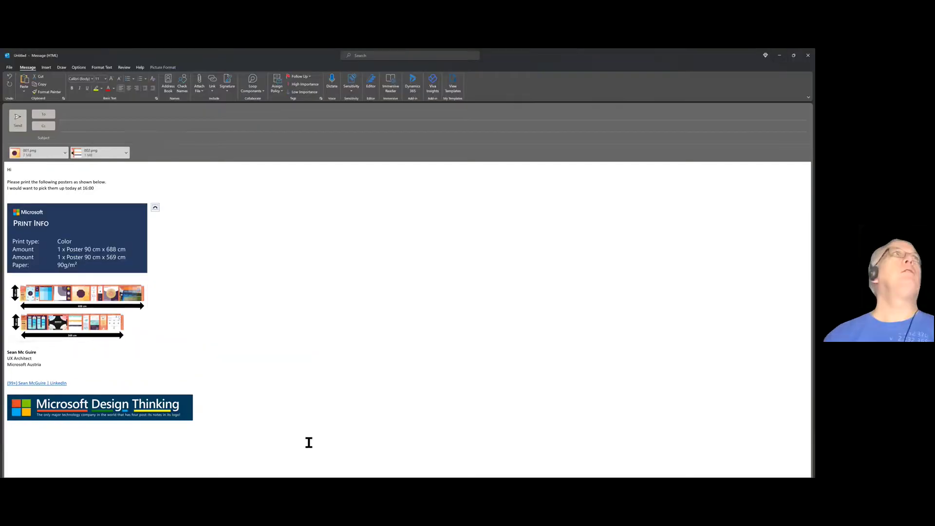
click(115, 136)
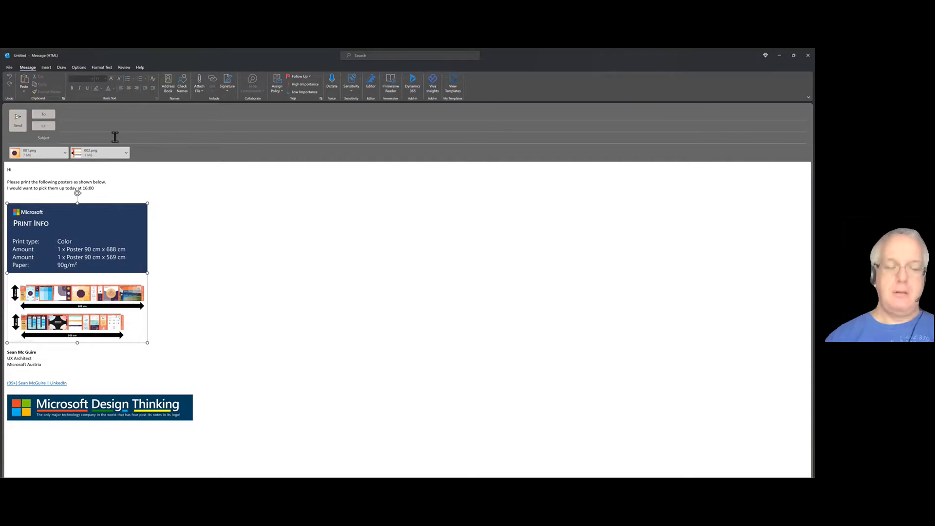
text(Microsoft Poster Print for Design Thinking Workshop)
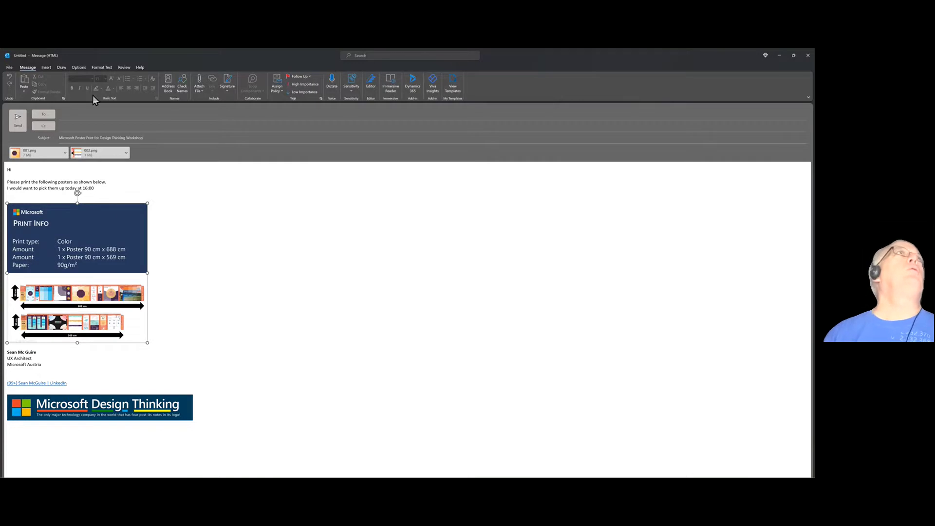
click(88, 113)
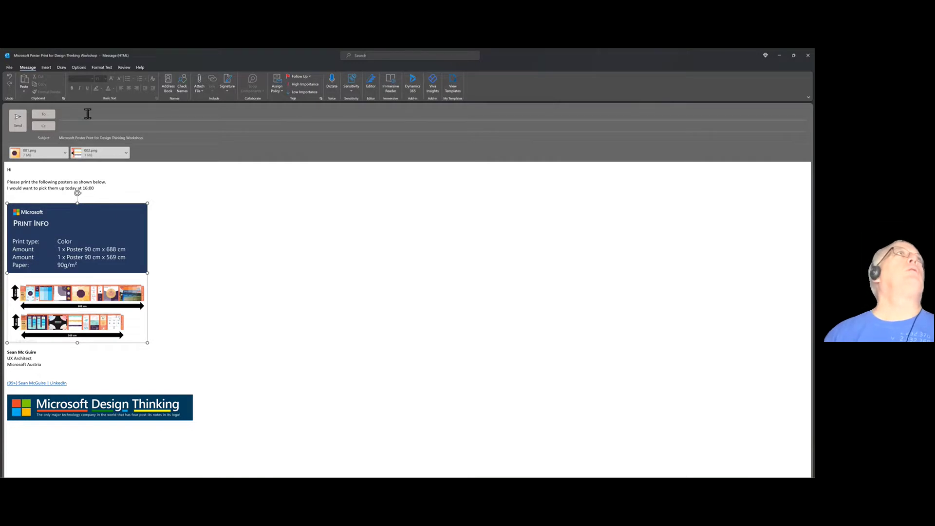
click(258, 223)
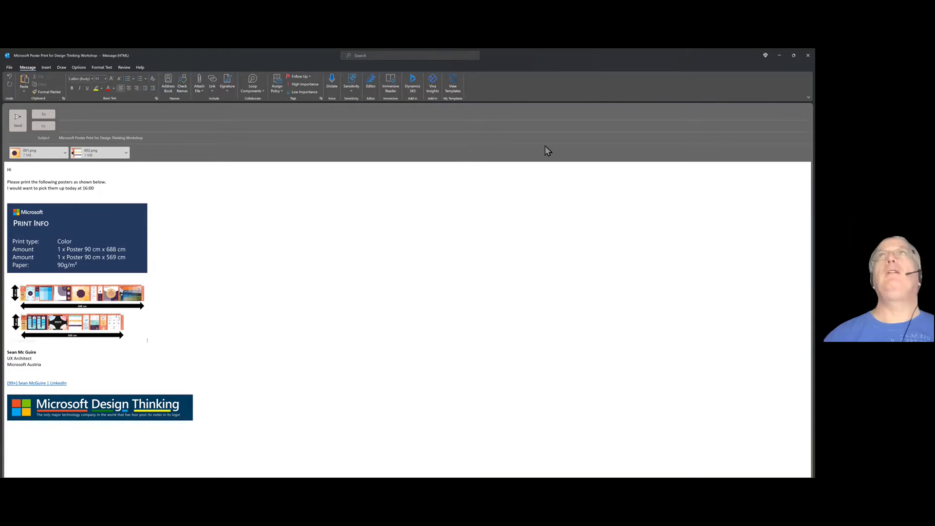
- Minimize the email and the poster folder, switch to the PowerPoint presentation and show the first poster slide
click(779, 55)
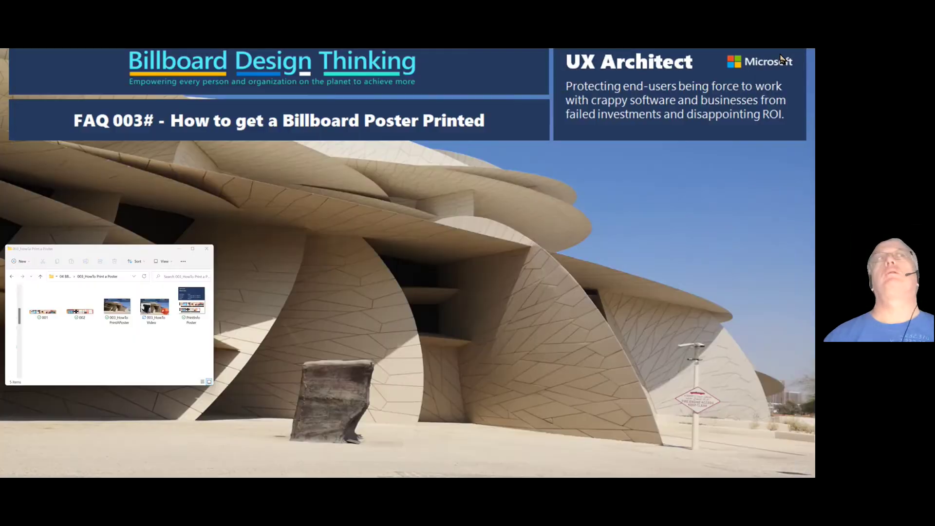
click(178, 249)
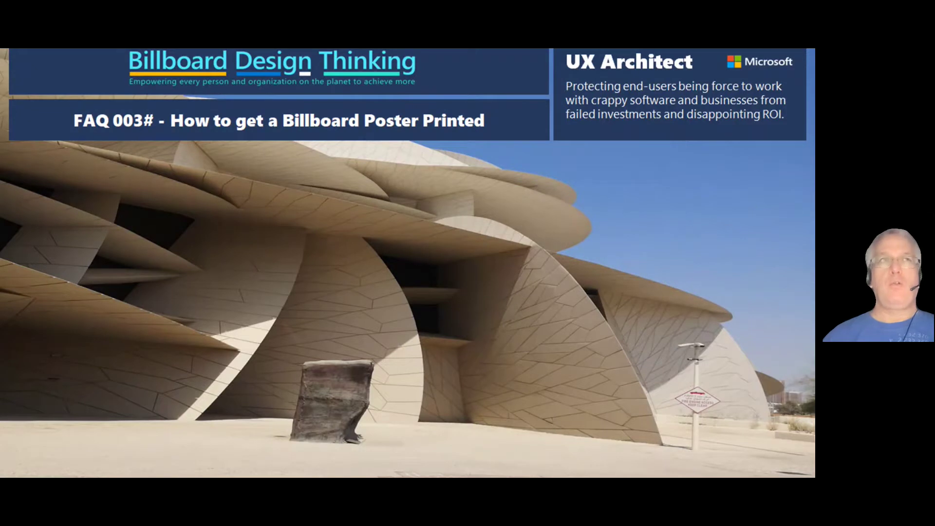
key(alt+Tab)
click(40, 145)
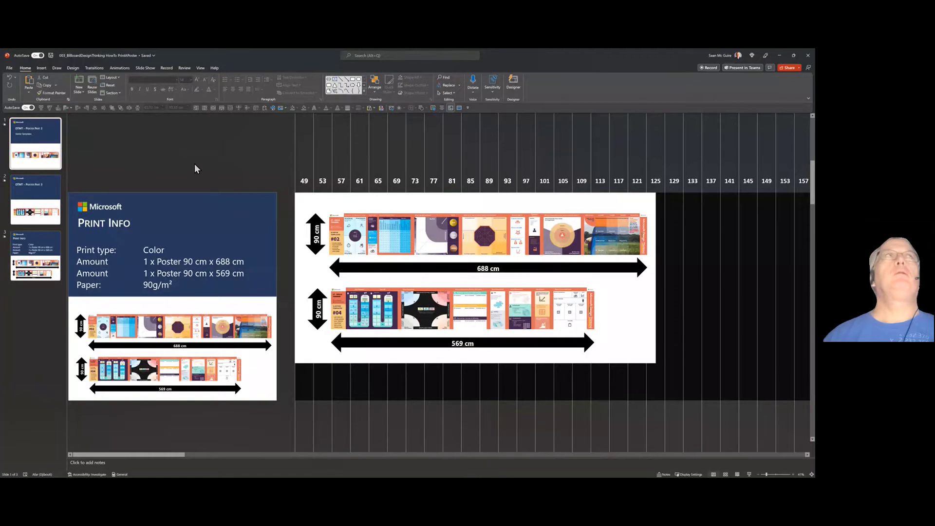
scroll(340, 156, down, 3)
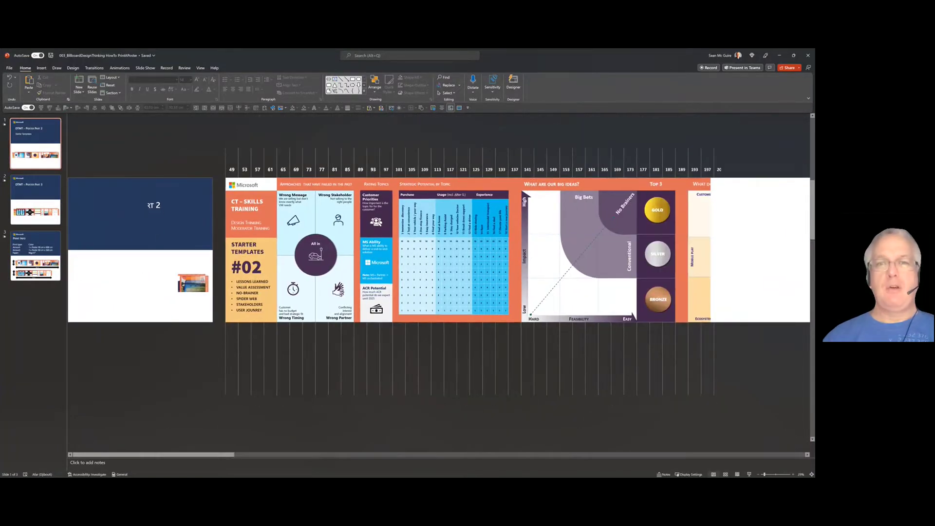
- Minimize the Paint window, show the Print Info slide in PowerPoint and point out its 688 cm poster picture
key(alt+Tab)
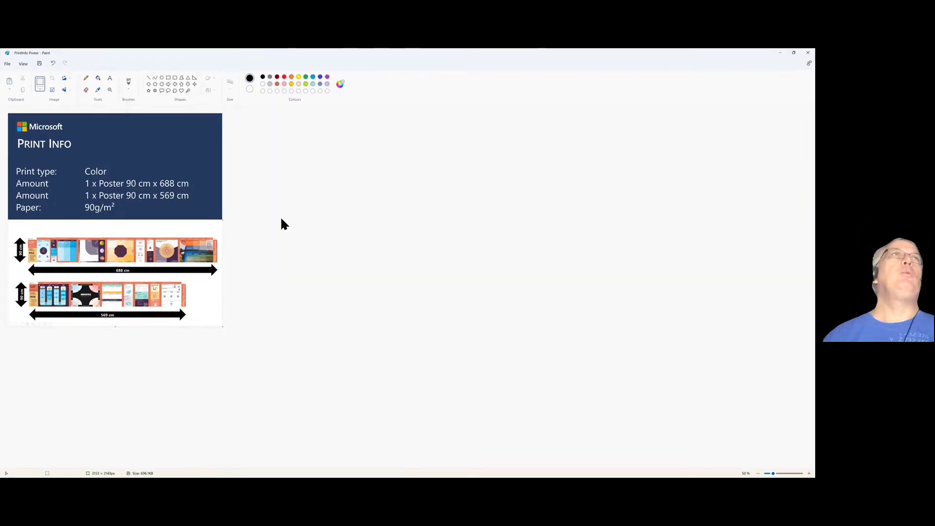
click(779, 52)
click(56, 241)
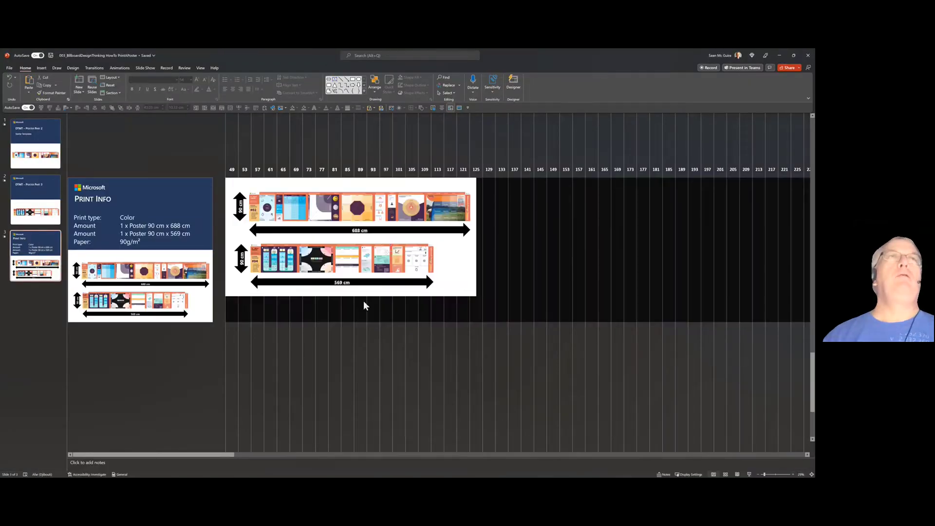
click(387, 207)
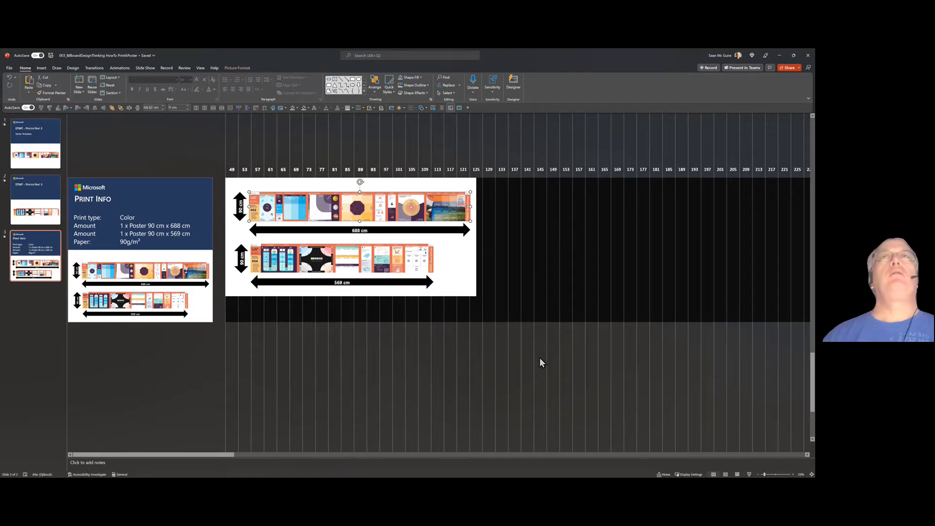
click(530, 348)
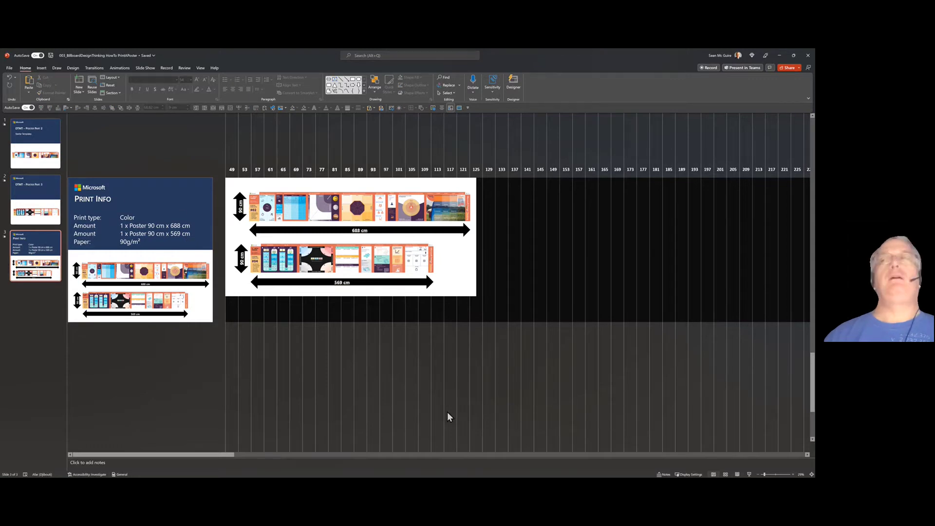
- Present the Print Info slide full screen and exit the slide show
click(749, 473)
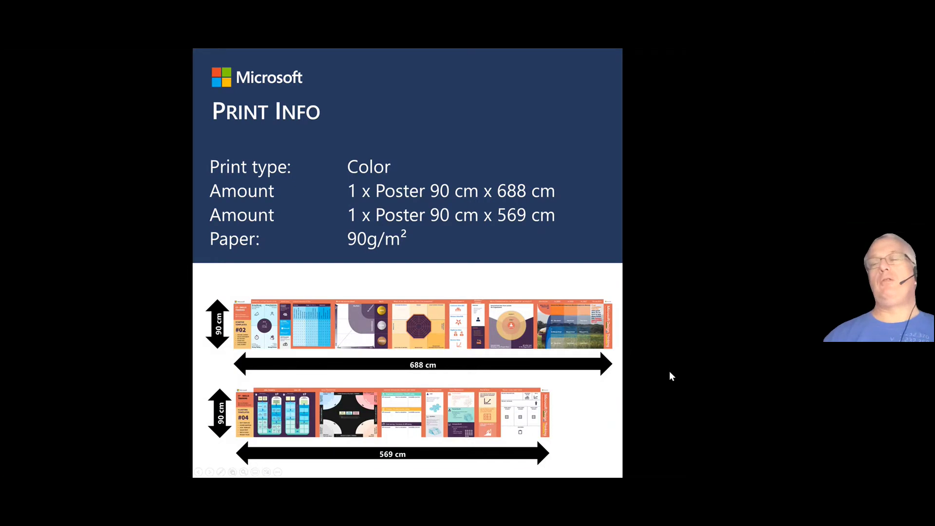
click(598, 246)
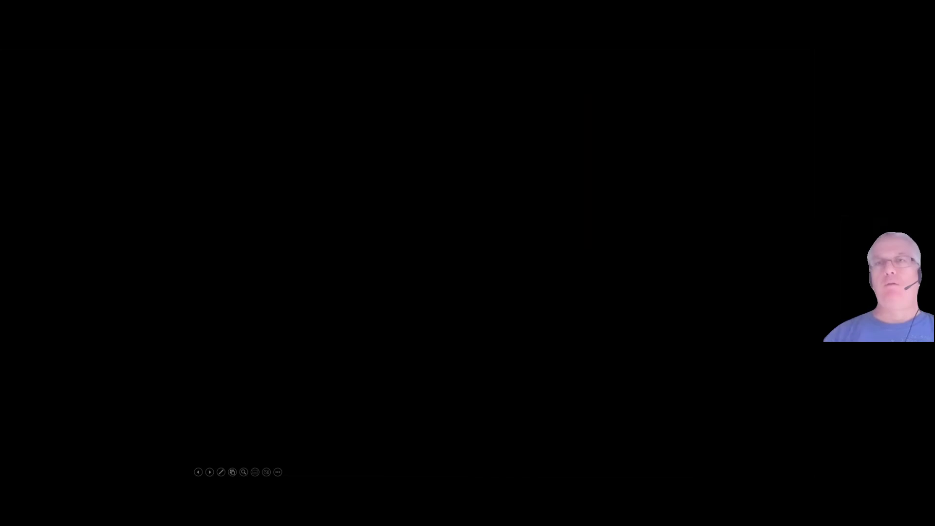
key(Escape)
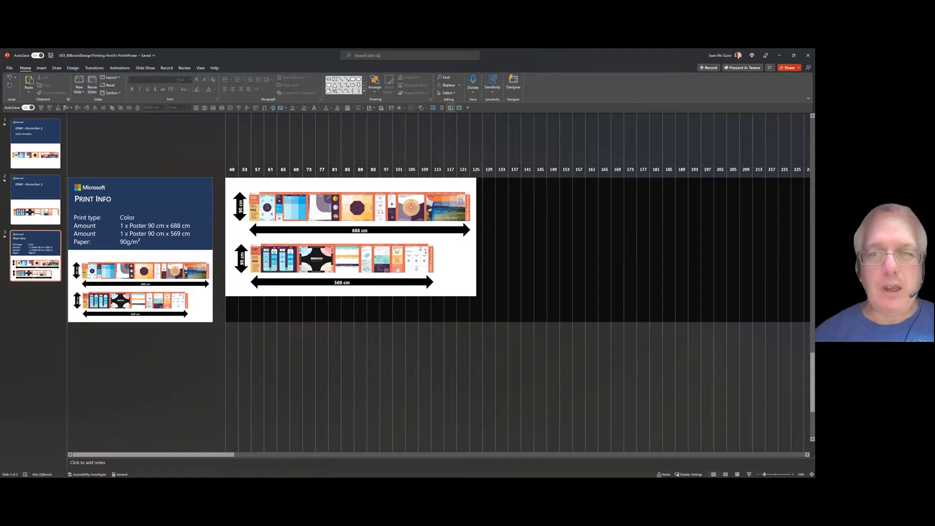
- Switch to the email, point out its print info picture, open the attached 001.png and minimize the image
key(alt+Tab)
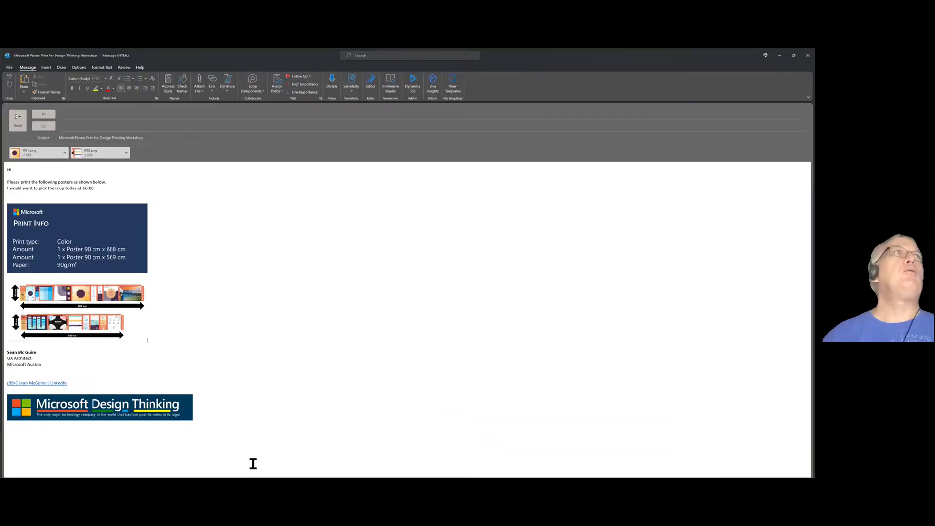
click(119, 235)
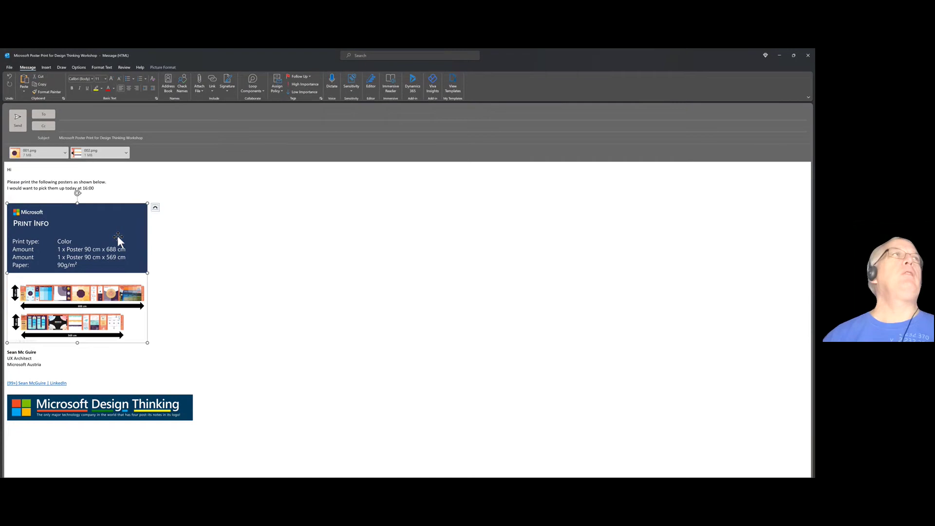
click(66, 155)
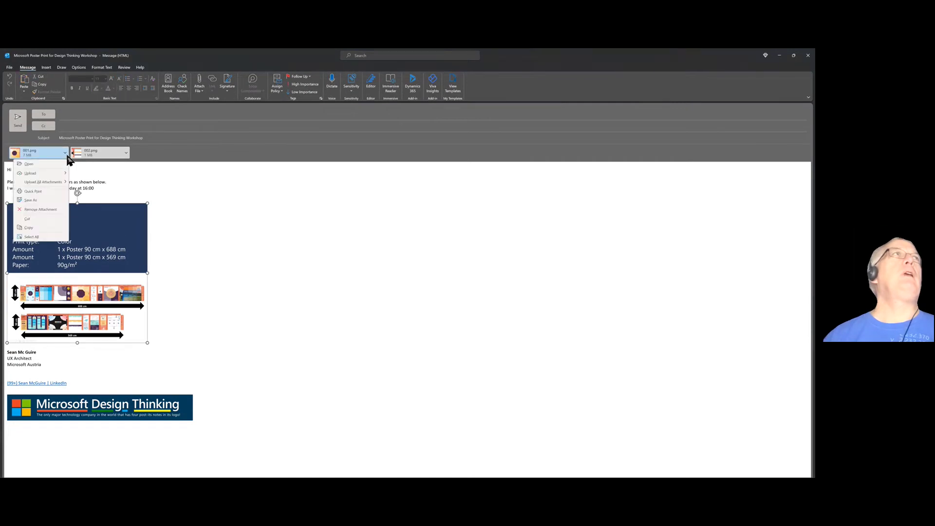
click(57, 164)
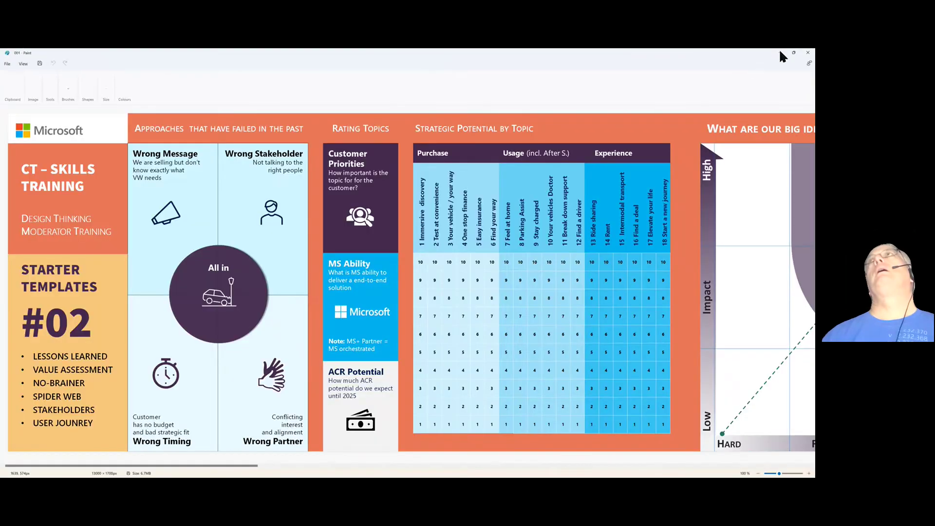
click(780, 52)
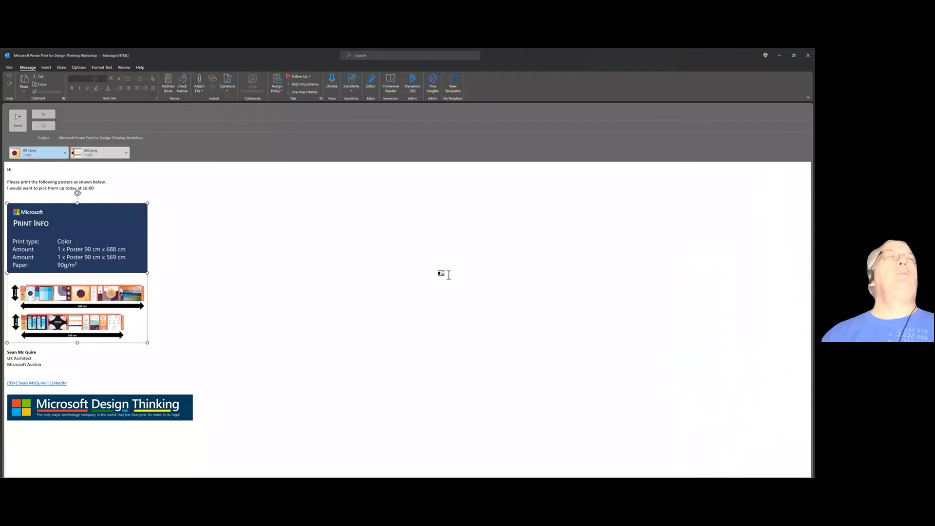
- Minimize the email, search the browser's Bing map for "digital poster print new york", and minimize the presentation to show the desktop
click(779, 55)
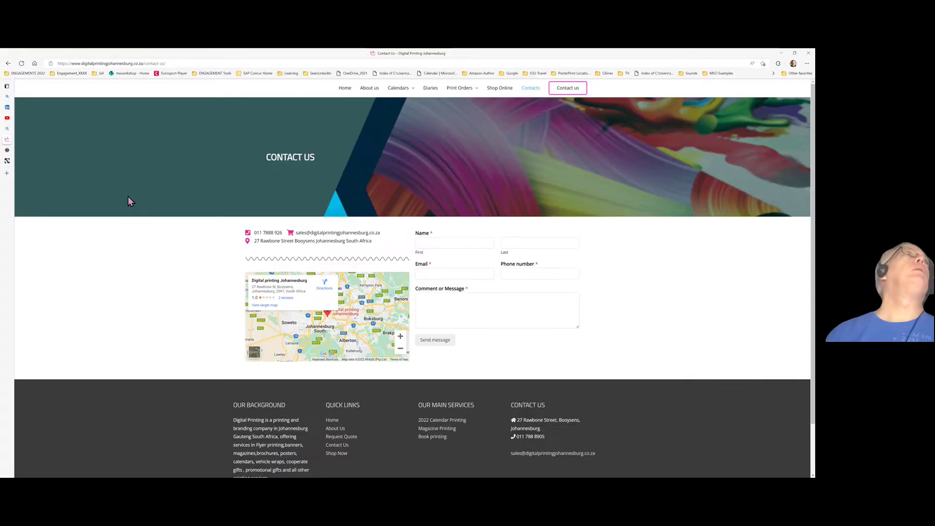
click(6, 129)
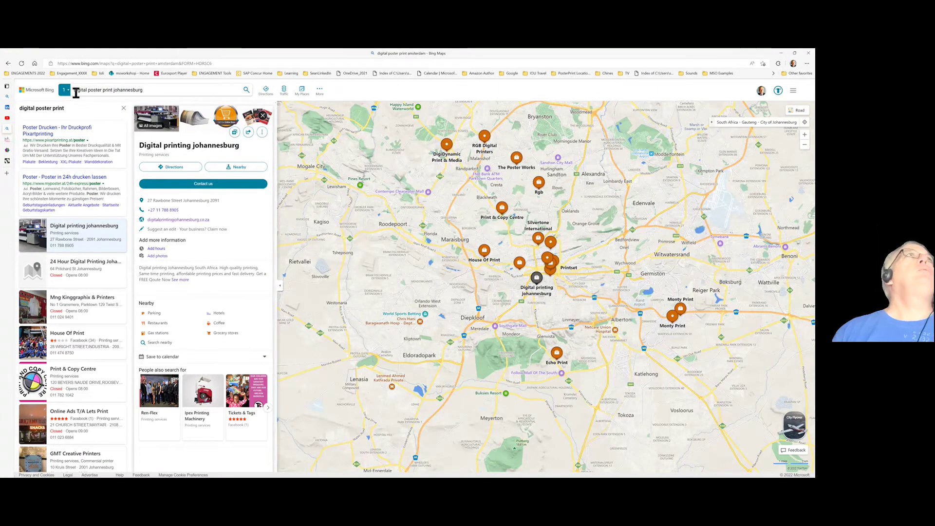
click(138, 89)
double_click(137, 89)
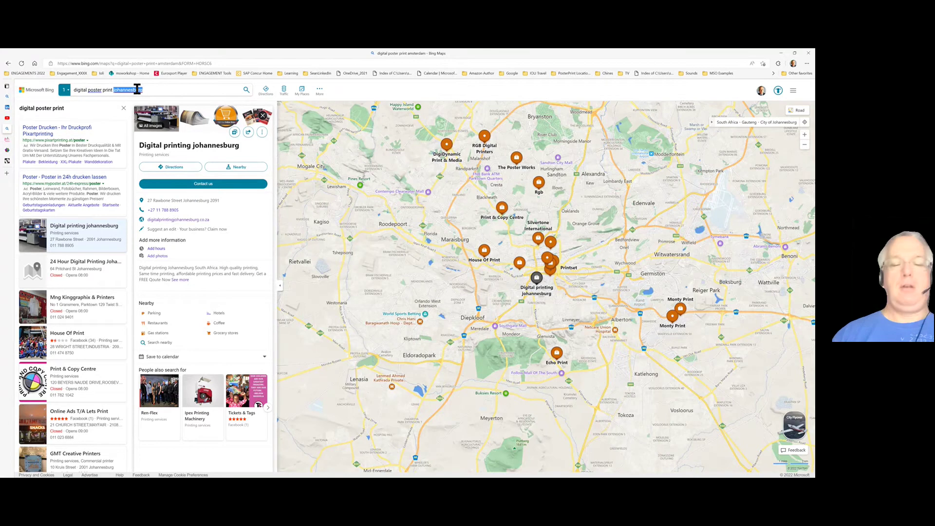
text(new york)
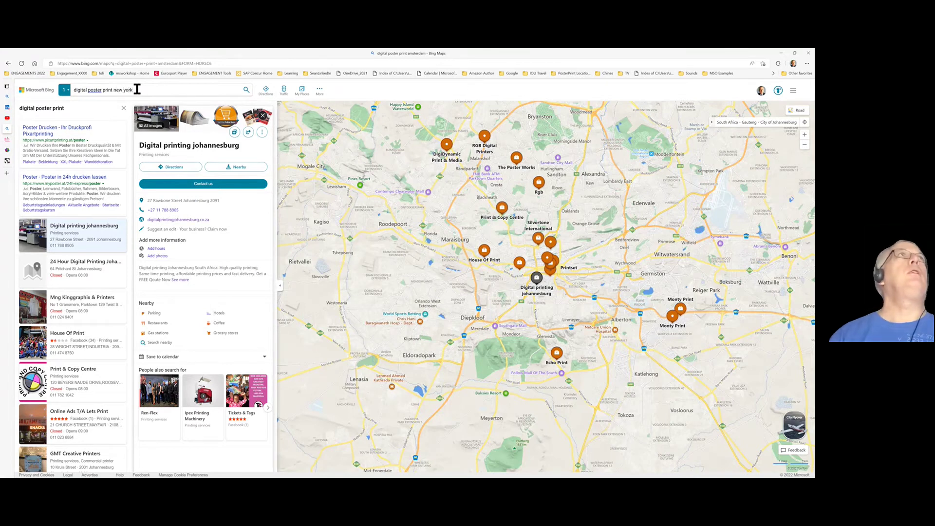
key(Return)
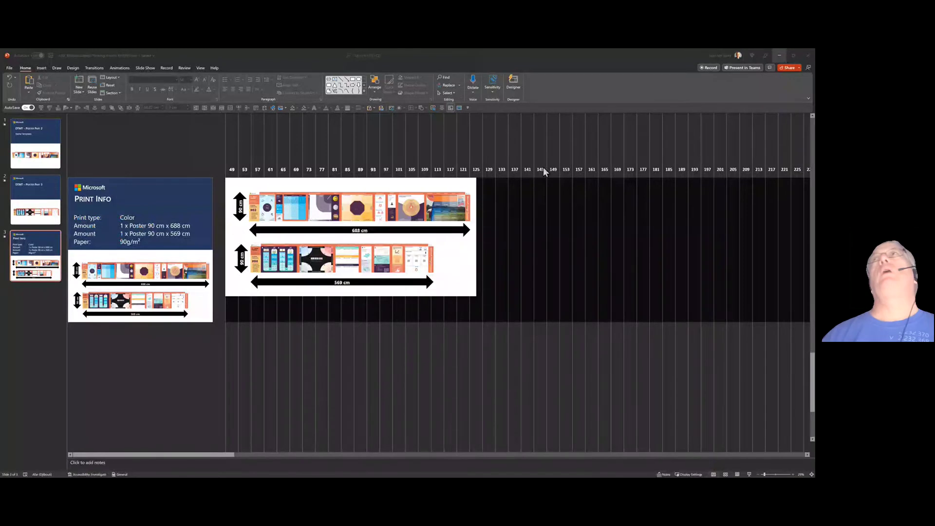
click(779, 55)
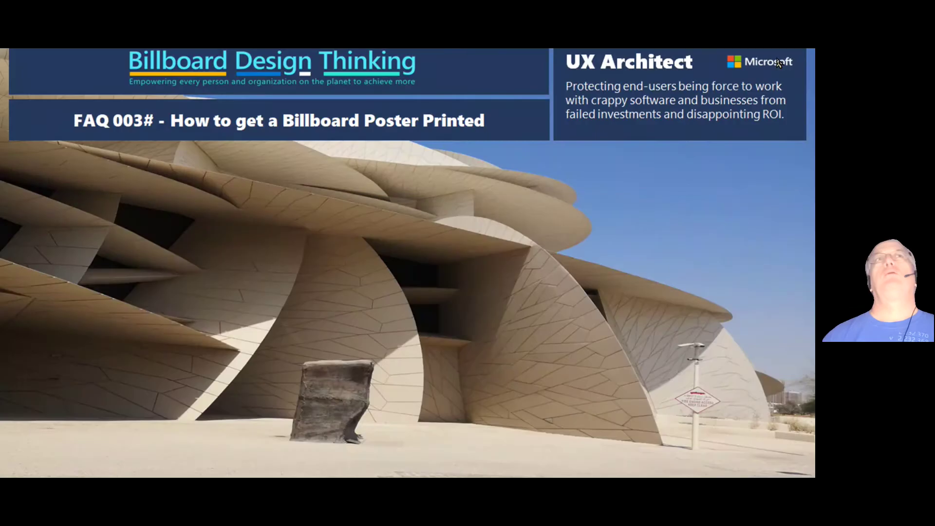